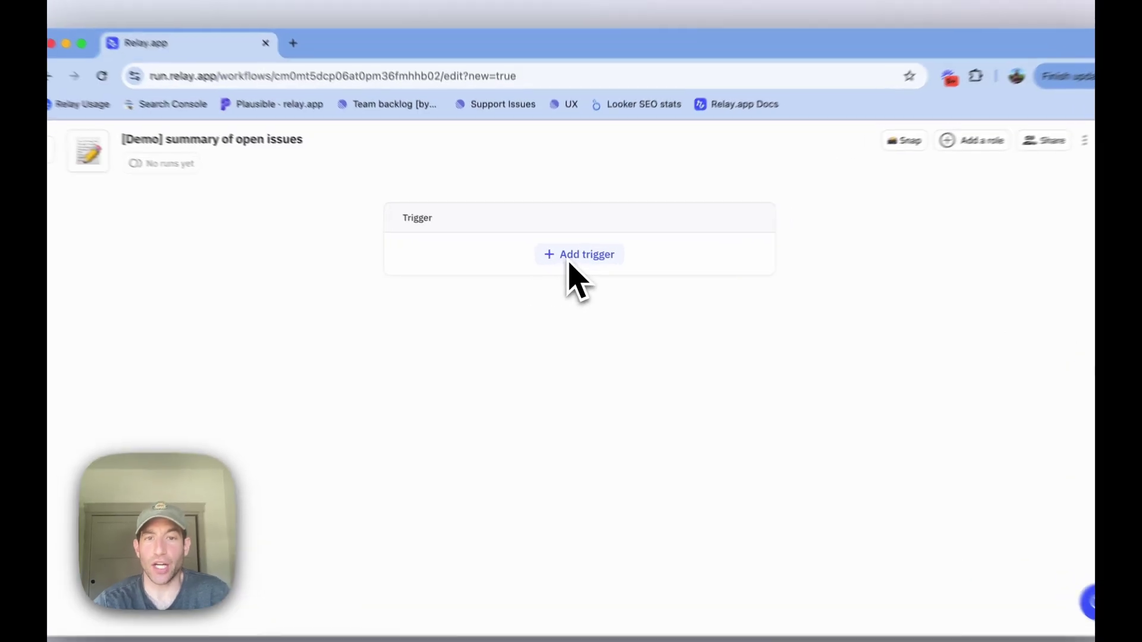
Add a Recurring schedule trigger that runs daily at 8:00 AM PST starting Sep 3.
{"action": "left_click", "coordinate": [561, 266]}
{"action": "left_click", "coordinate": [547, 372]}
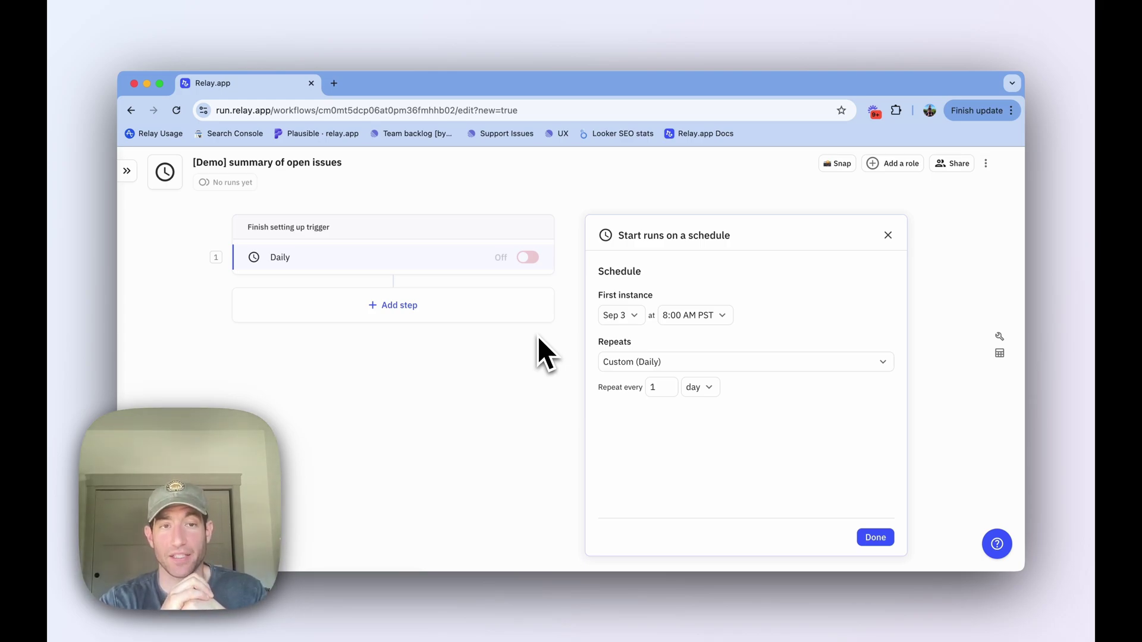
Add a Linear Find issue(s) step after the Daily trigger by searching 'find issue'.
{"action": "left_click", "coordinate": [476, 280]}
{"action": "left_click", "coordinate": [568, 305]}
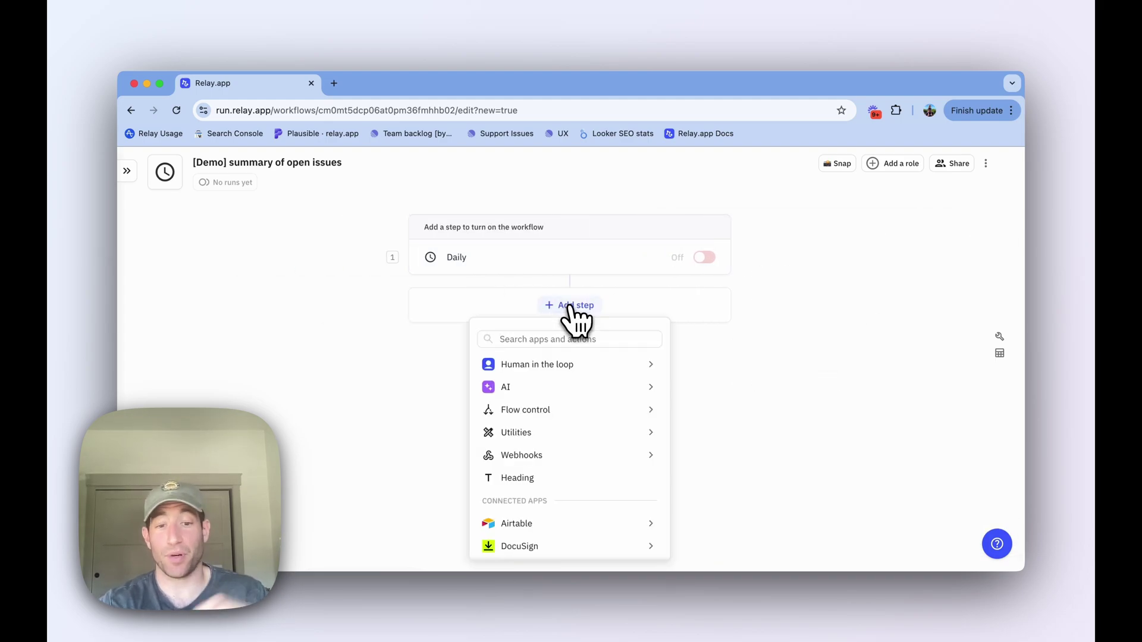
{"action": "type", "text": "find"}
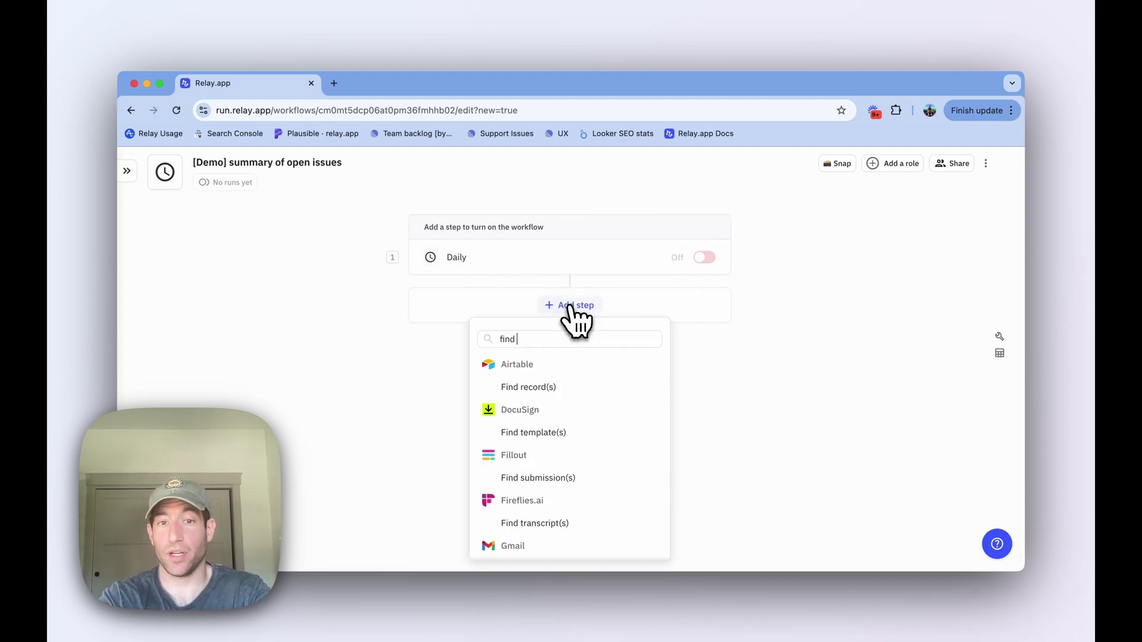
{"action": "type", "text": " issue"}
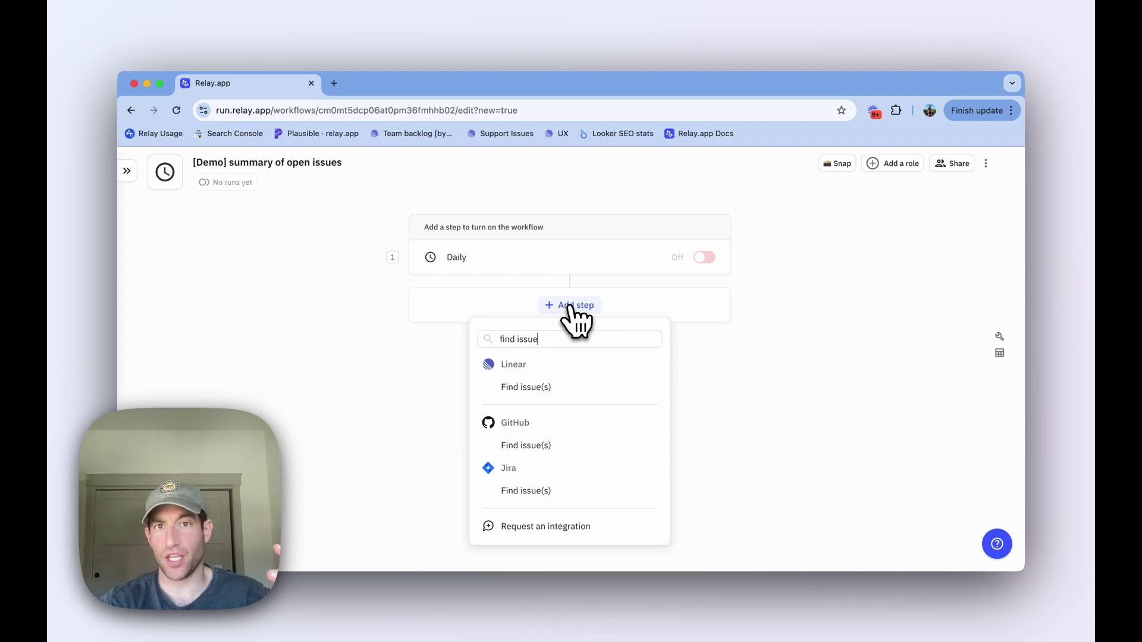
{"action": "left_click", "coordinate": [559, 387]}
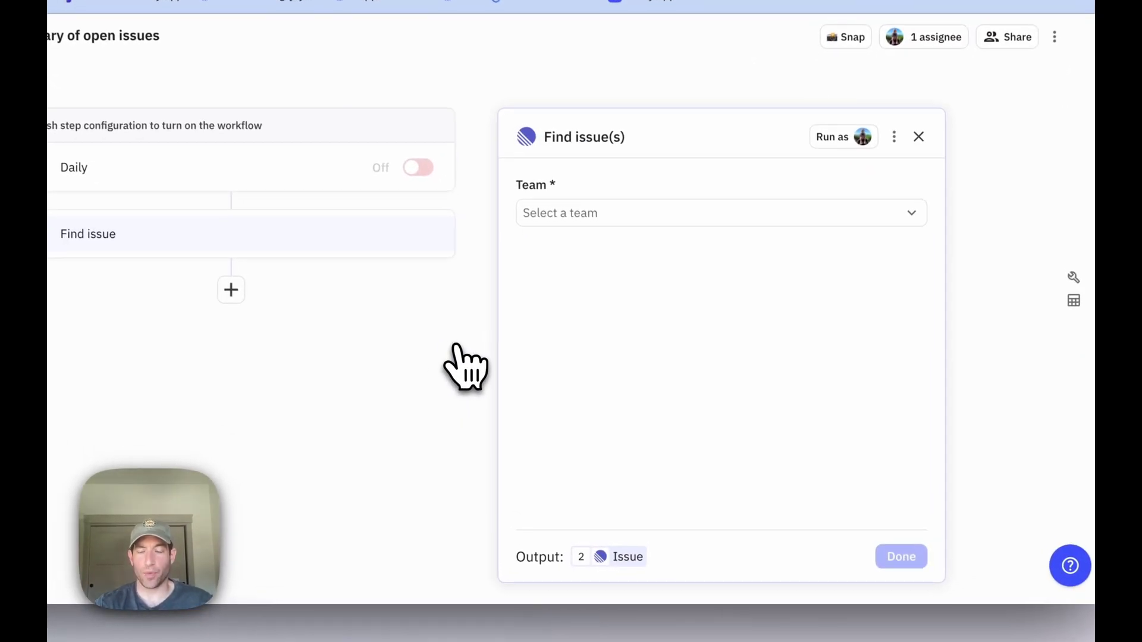
Search the Relay team and filter issues to Status is one of Todo.
{"action": "left_click", "coordinate": [562, 209]}
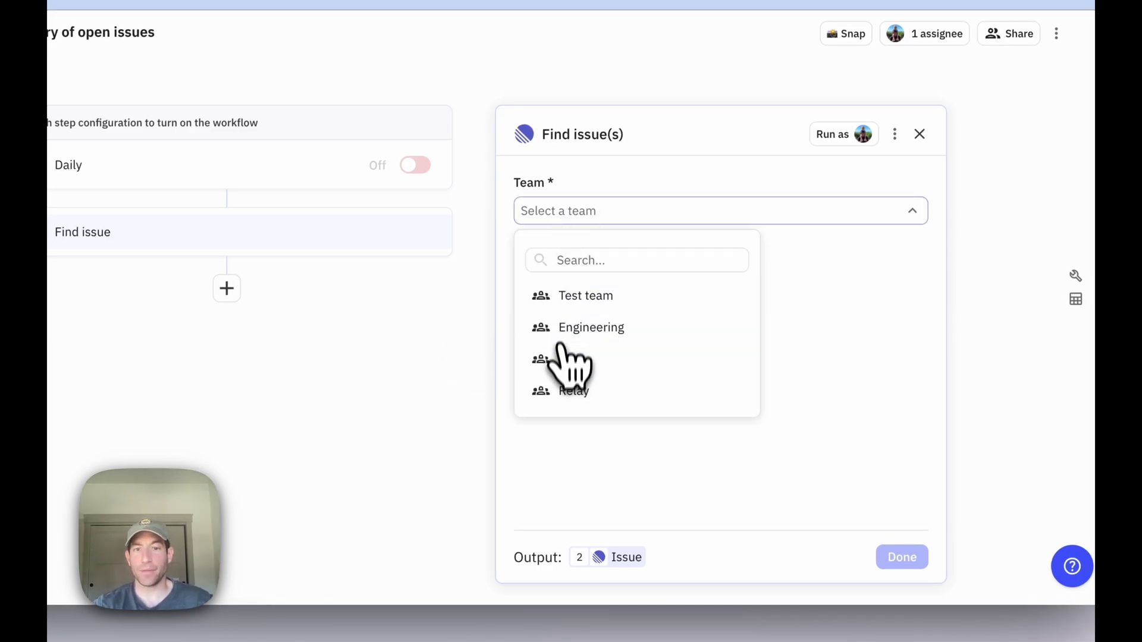
{"action": "left_click", "coordinate": [564, 390]}
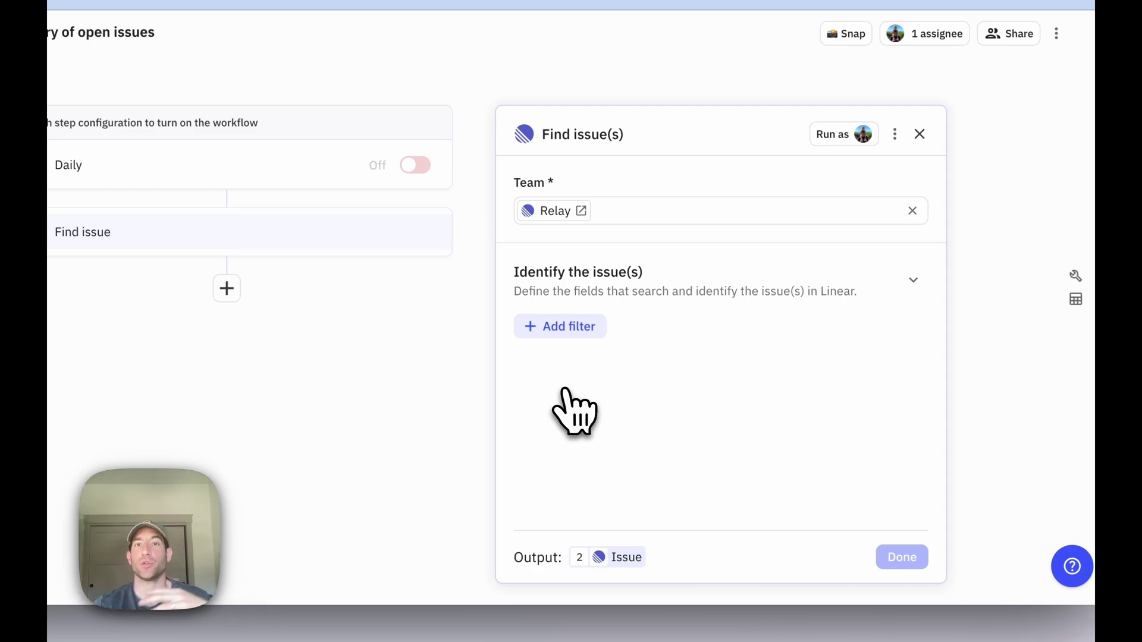
{"action": "left_click", "coordinate": [564, 331]}
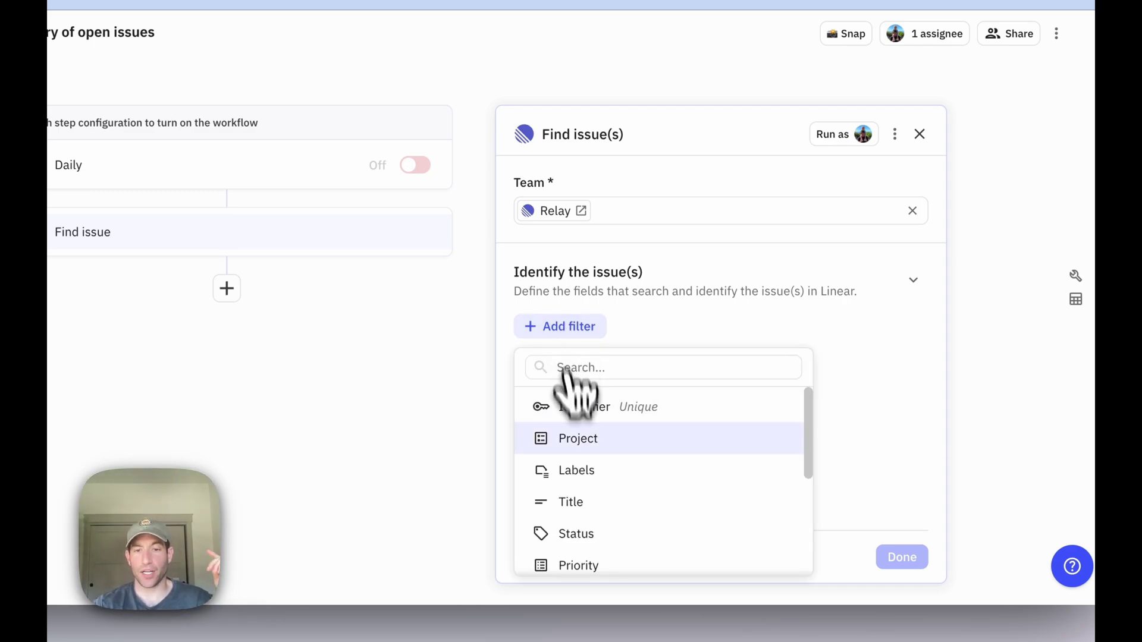
{"action": "left_click", "coordinate": [580, 536]}
{"action": "left_click", "coordinate": [642, 354]}
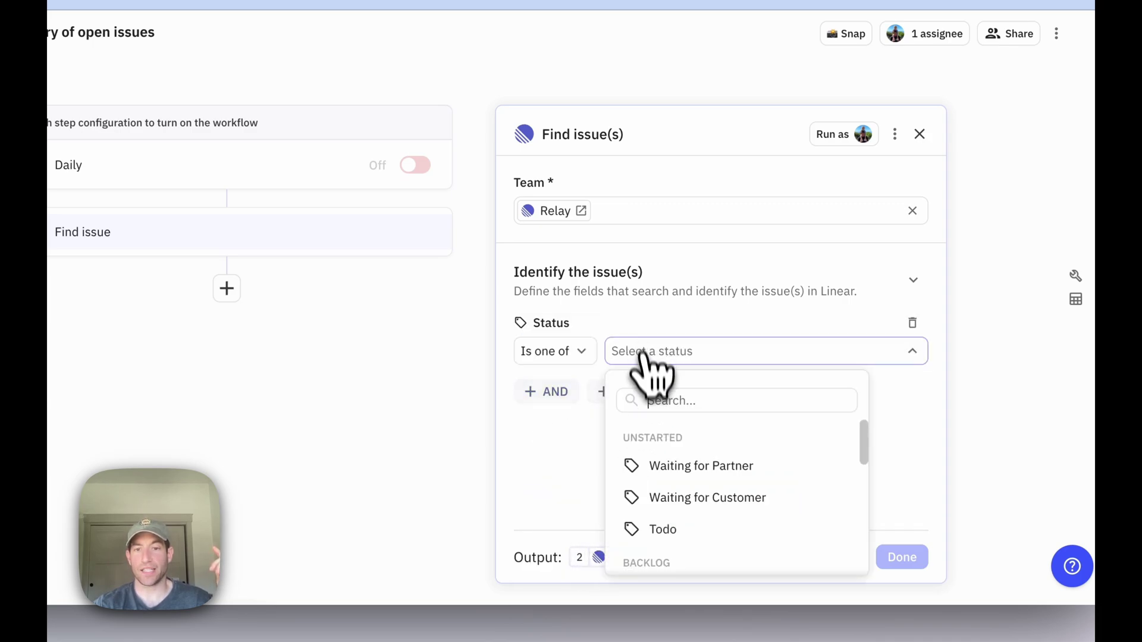
{"action": "scroll", "coordinate": [654, 470], "scroll_direction": "down", "scroll_amount": 1}
{"action": "left_click", "coordinate": [654, 476]}
Add an AND filter requiring Priority is one of Urgent.
{"action": "left_click", "coordinate": [552, 393]}
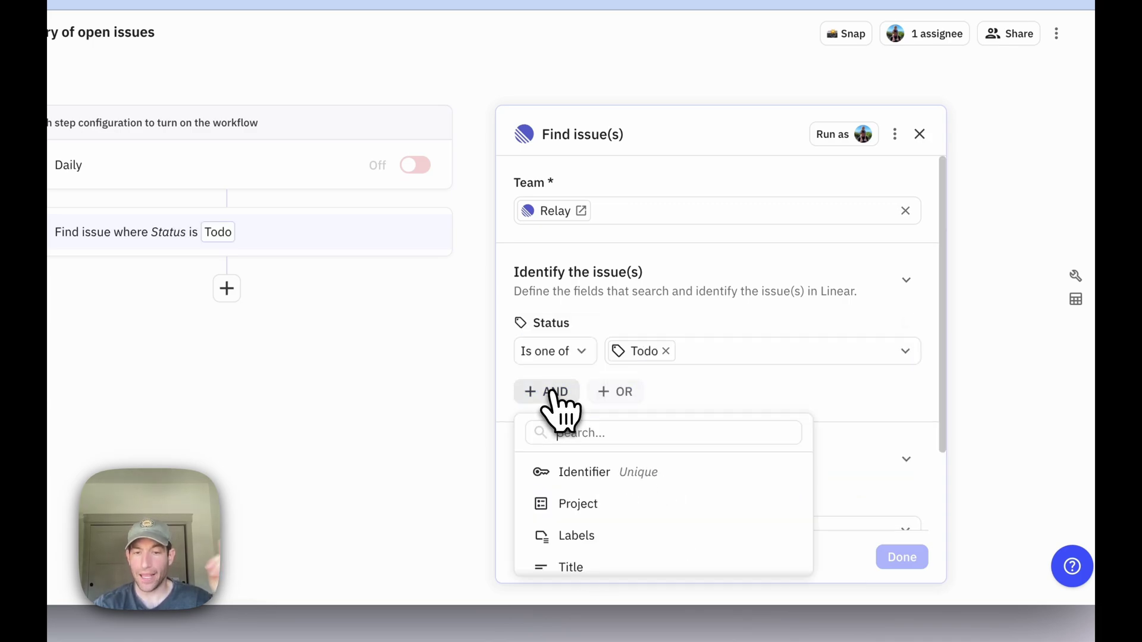
{"action": "scroll", "coordinate": [586, 511], "scroll_direction": "down", "scroll_amount": 3}
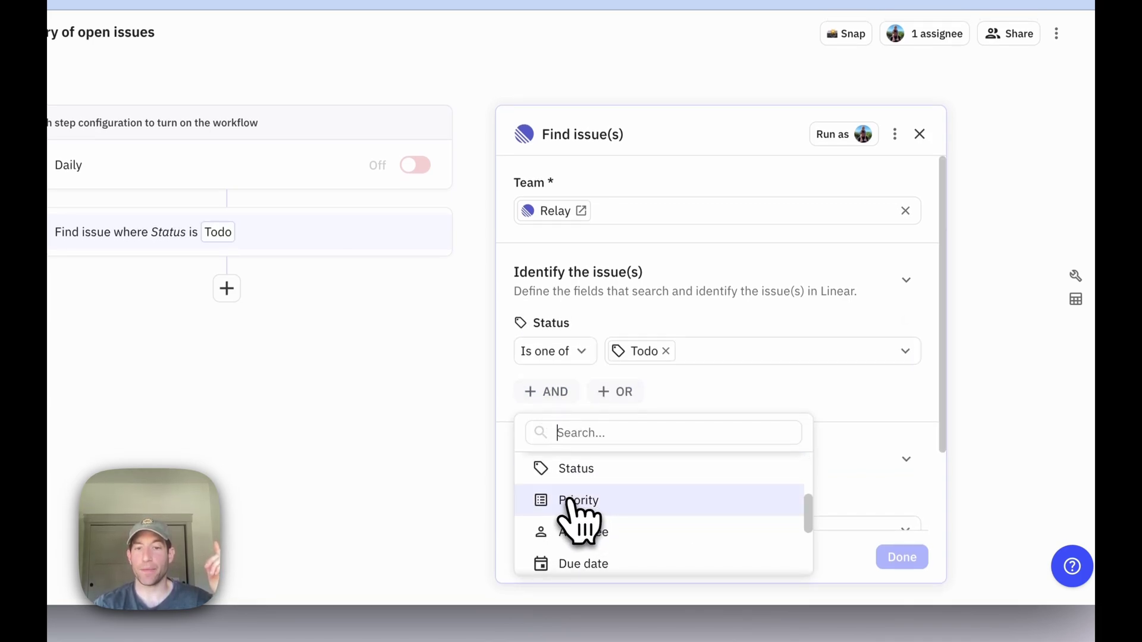
{"action": "left_click", "coordinate": [571, 503]}
{"action": "left_click", "coordinate": [648, 417]}
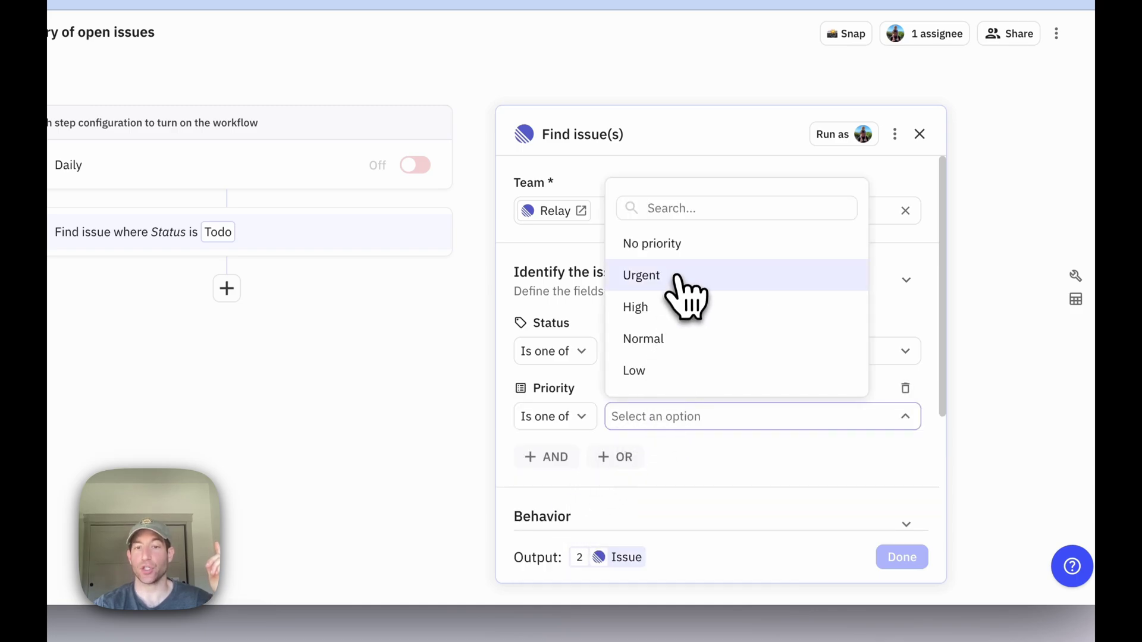
{"action": "left_click", "coordinate": [684, 294]}
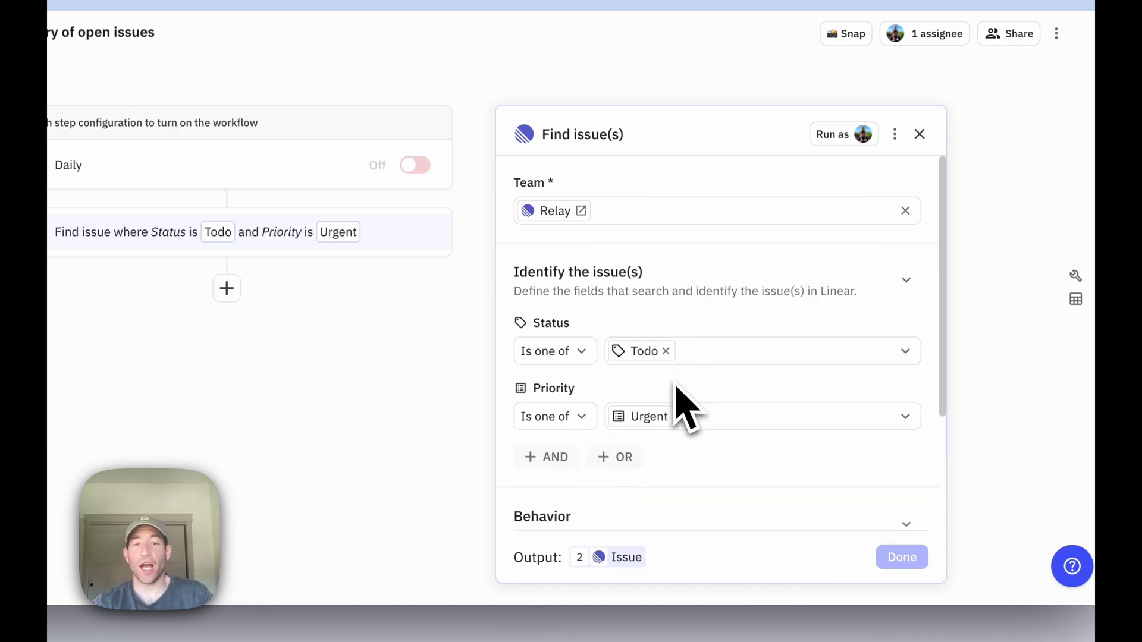
{"action": "scroll", "coordinate": [684, 410], "scroll_direction": "down", "scroll_amount": 1}
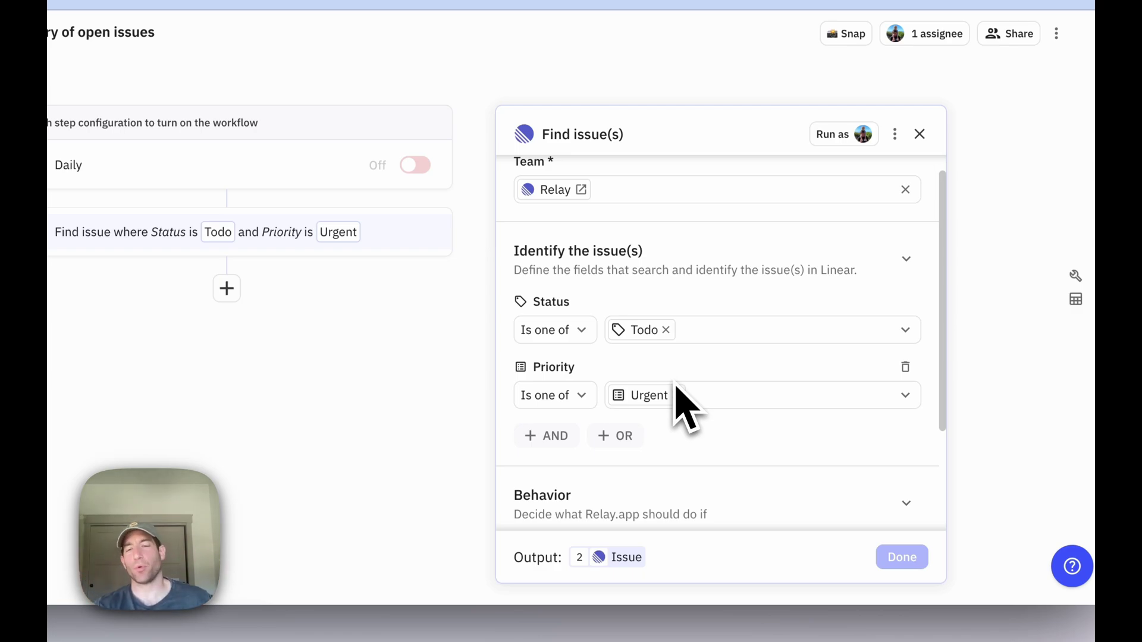
{"action": "scroll", "coordinate": [683, 411], "scroll_direction": "down", "scroll_amount": 5}
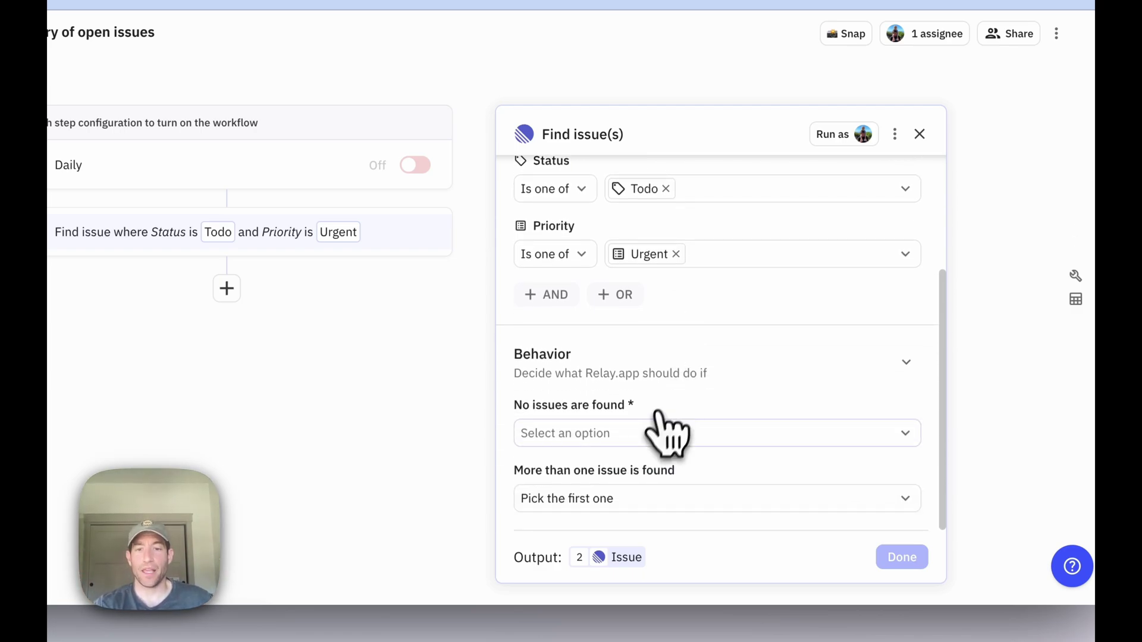
Set the step to Continue when no issues are found and Combine all issues into a list.
{"action": "left_click", "coordinate": [658, 433]}
{"action": "left_click", "coordinate": [623, 504]}
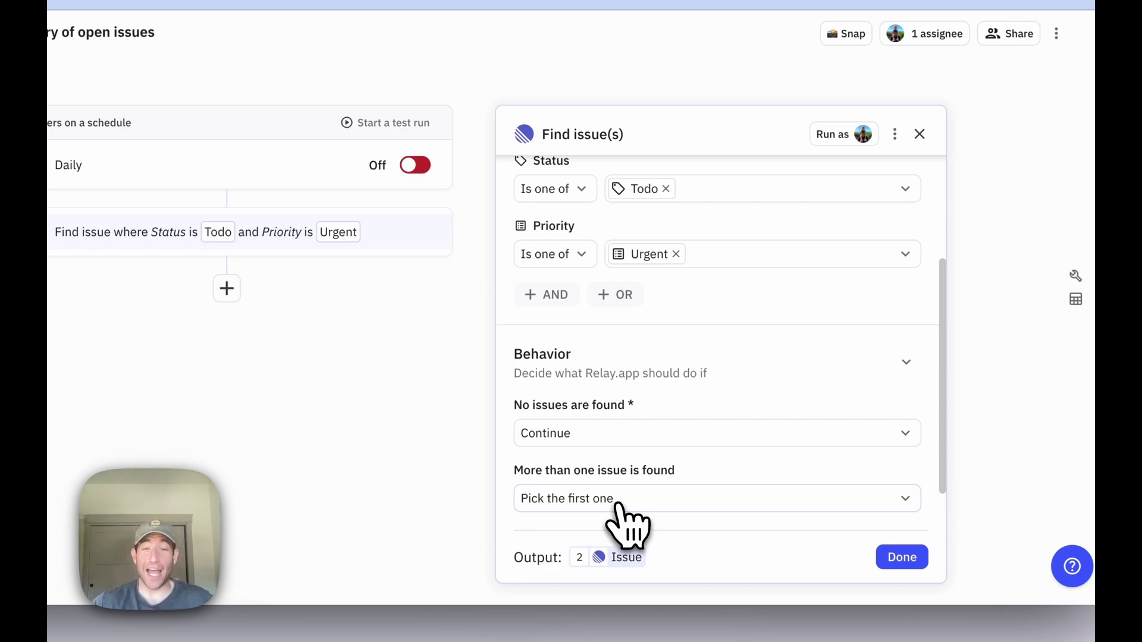
{"action": "scroll", "coordinate": [621, 512], "scroll_direction": "down", "scroll_amount": 1}
{"action": "left_click", "coordinate": [611, 476]}
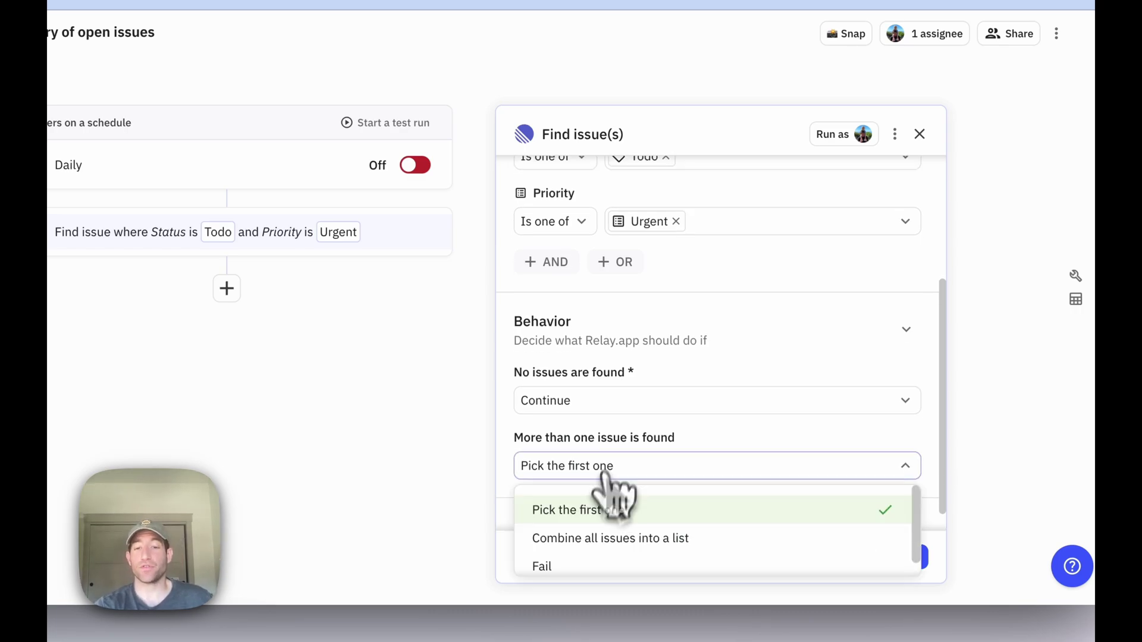
{"action": "left_click", "coordinate": [598, 538]}
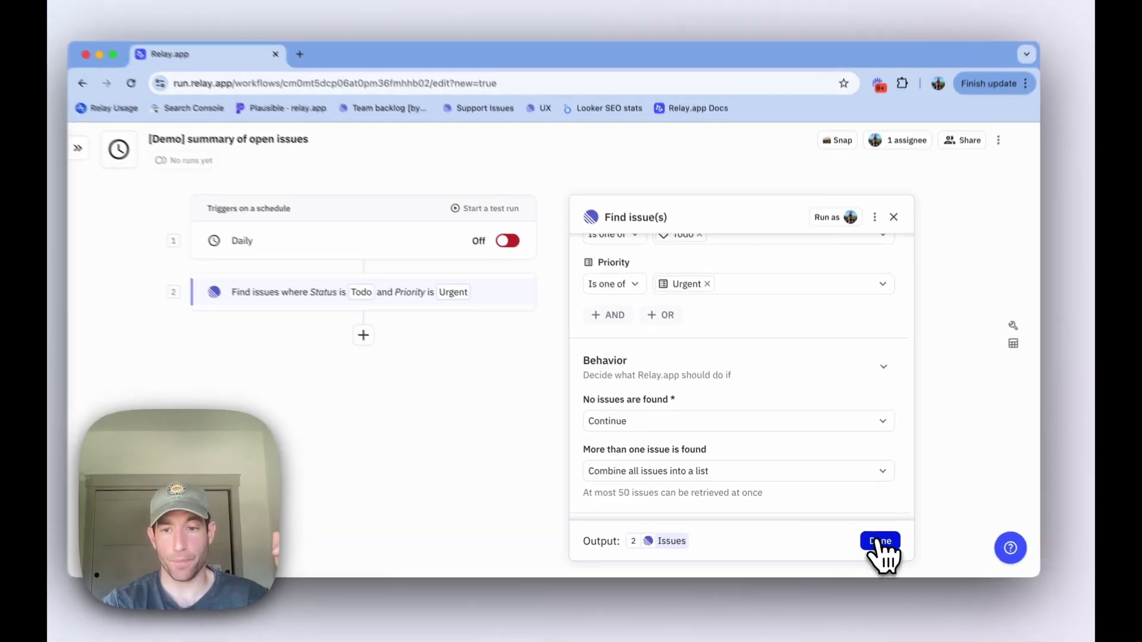
Add a rules-based Paths step after Find issues and rename Path A to 'No issues :)'.
{"action": "left_click", "coordinate": [902, 556]}
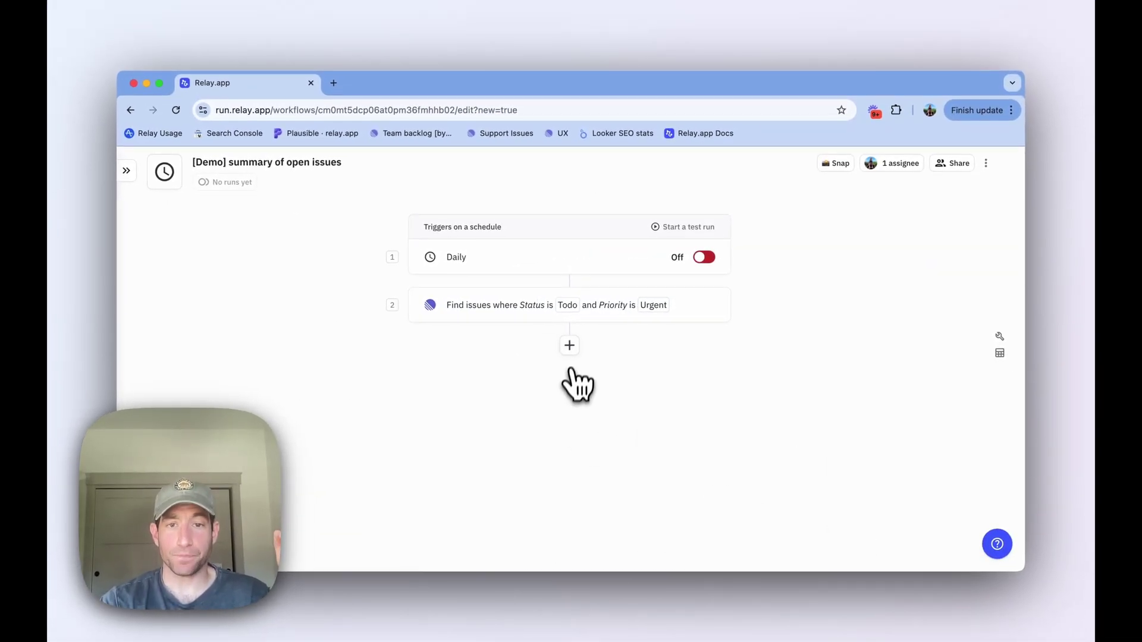
{"action": "left_click", "coordinate": [571, 349]}
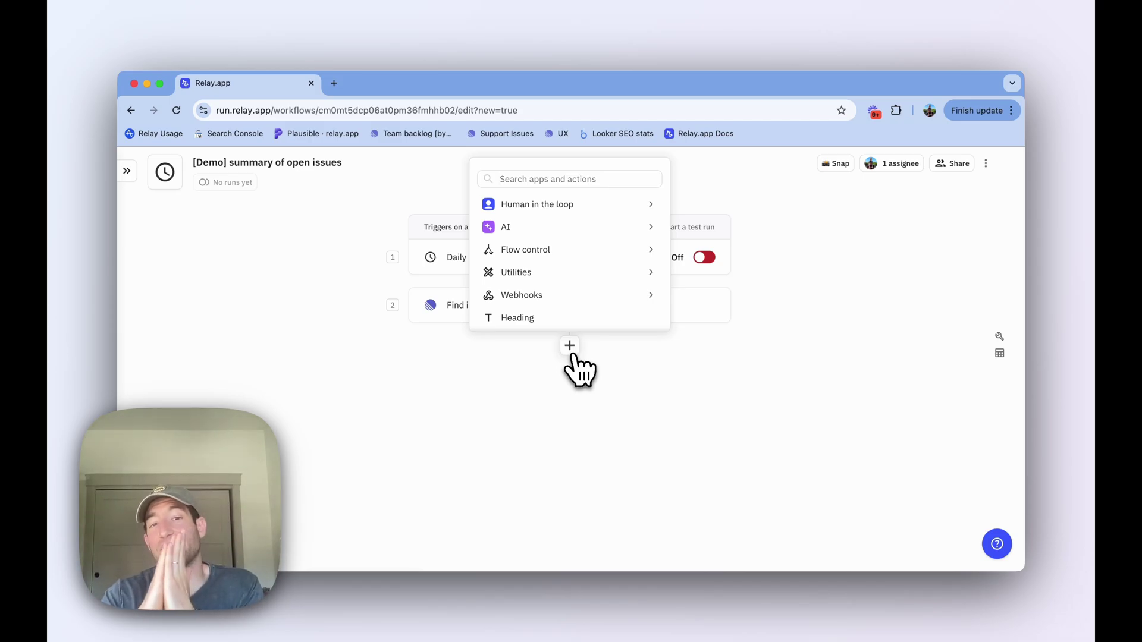
{"action": "mouse_move", "coordinate": [553, 251]}
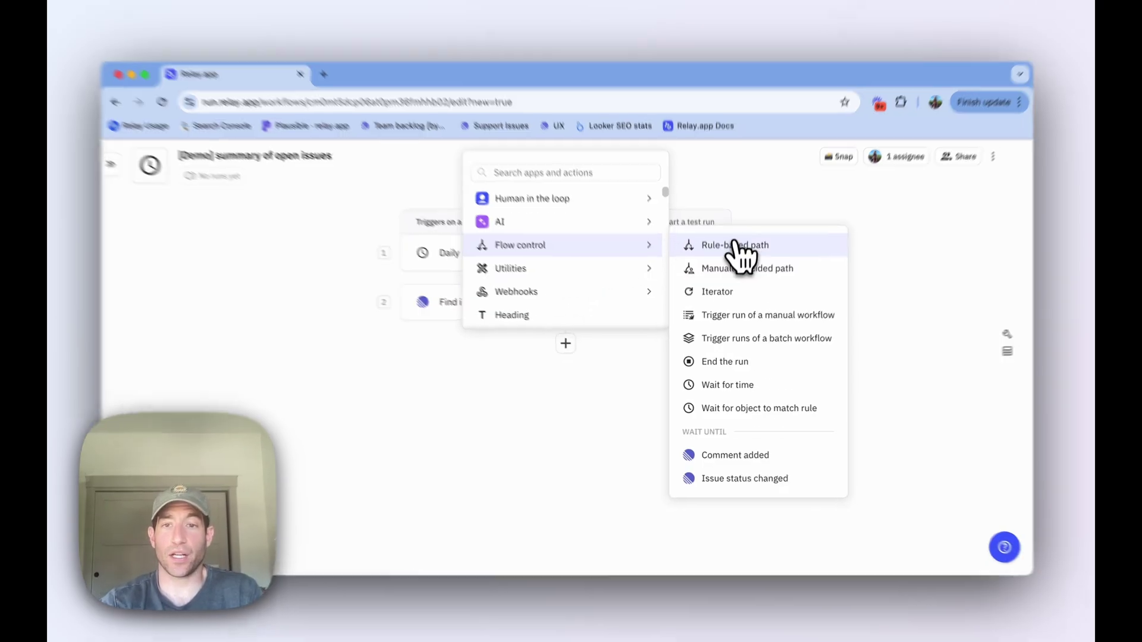
{"action": "left_click", "coordinate": [742, 250]}
{"action": "left_click", "coordinate": [641, 243]}
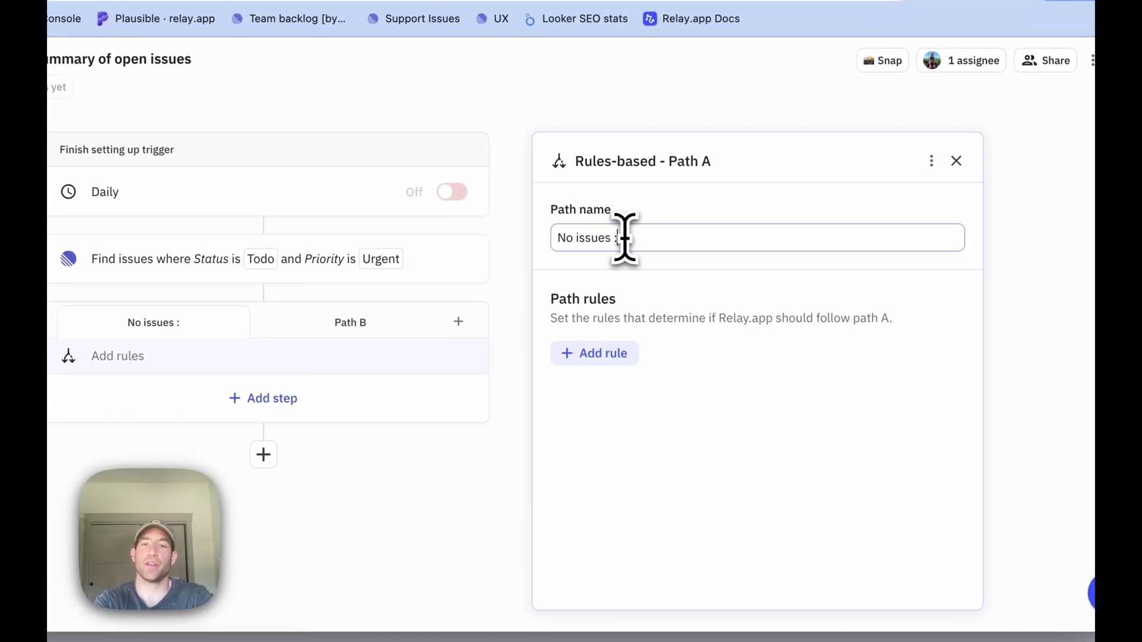
Add a rule so the 'No issues :)' path runs only when Issues is empty.
{"action": "left_click", "coordinate": [588, 355]}
{"action": "mouse_move", "coordinate": [601, 441]}
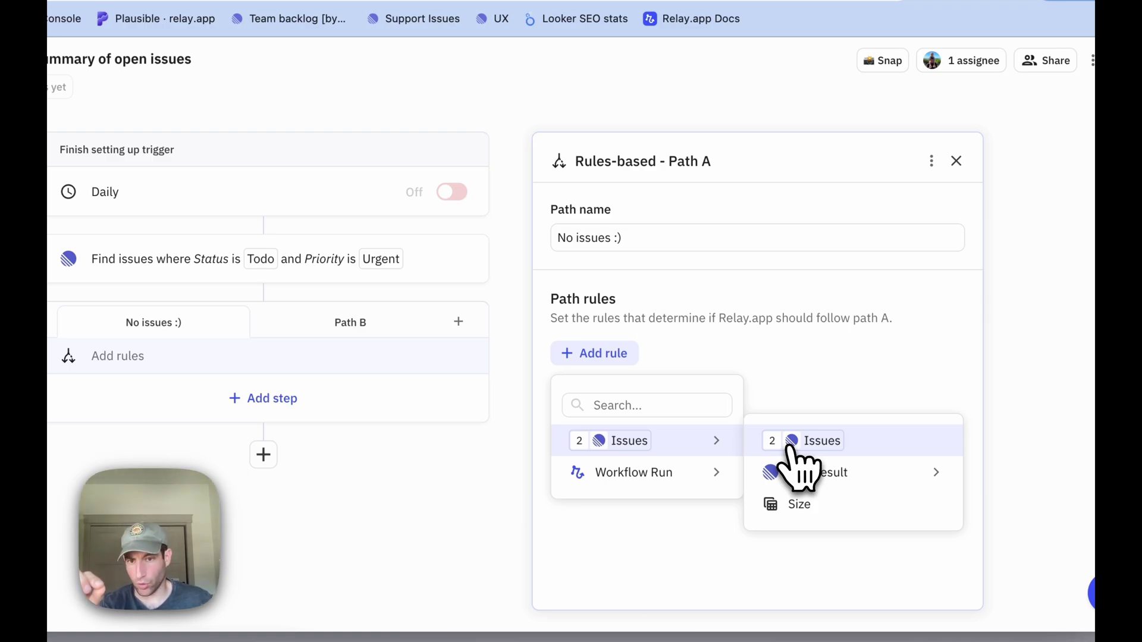
{"action": "left_click", "coordinate": [796, 443]}
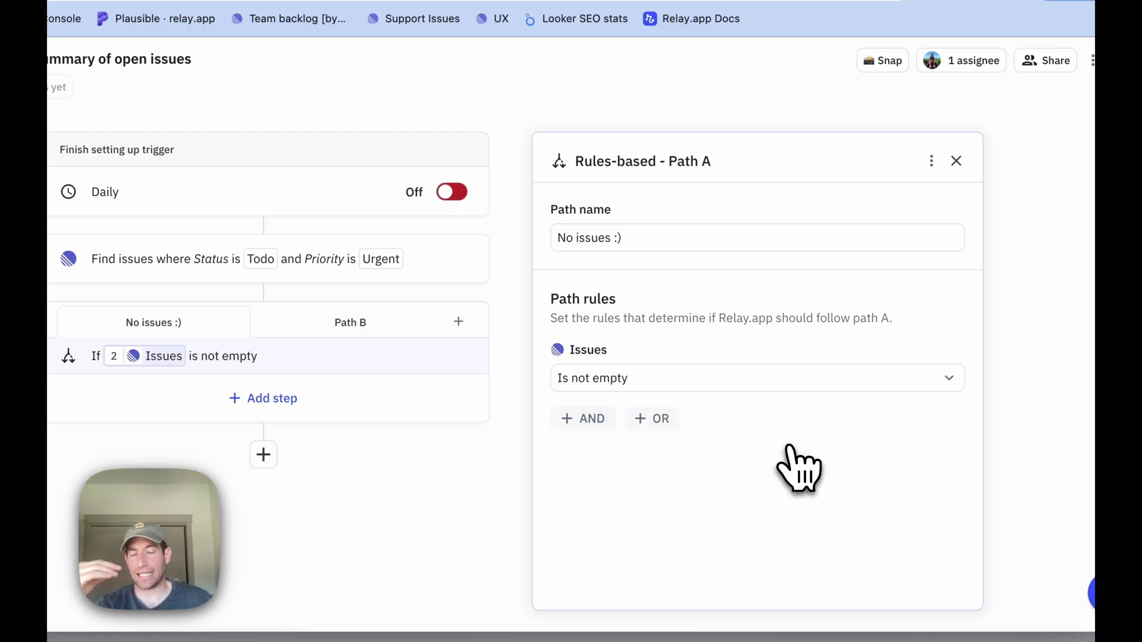
{"action": "left_click", "coordinate": [744, 379]}
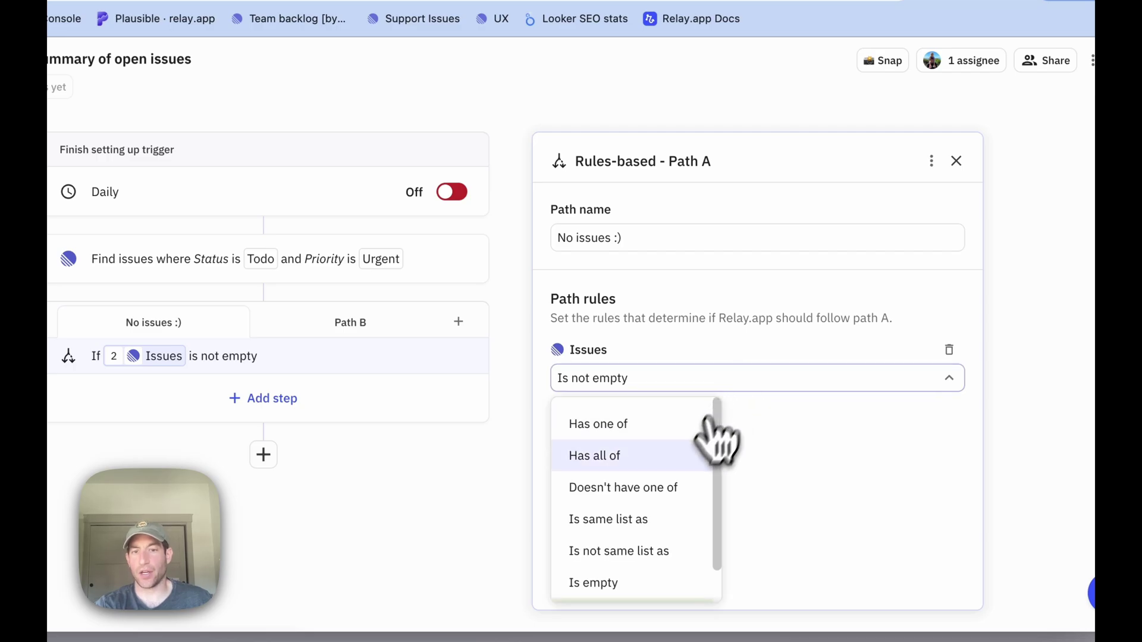
{"action": "left_click", "coordinate": [654, 580]}
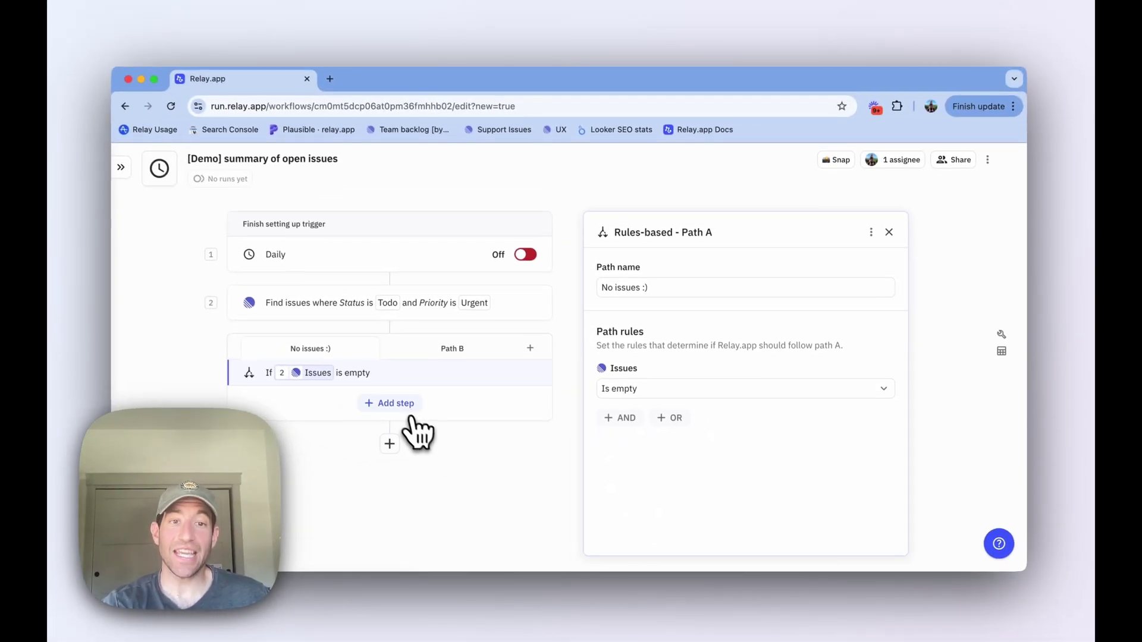
Add a Slack Send message step posting 'No open issues today, woohoo!' to channel customer-issues.
{"action": "left_click", "coordinate": [253, 337]}
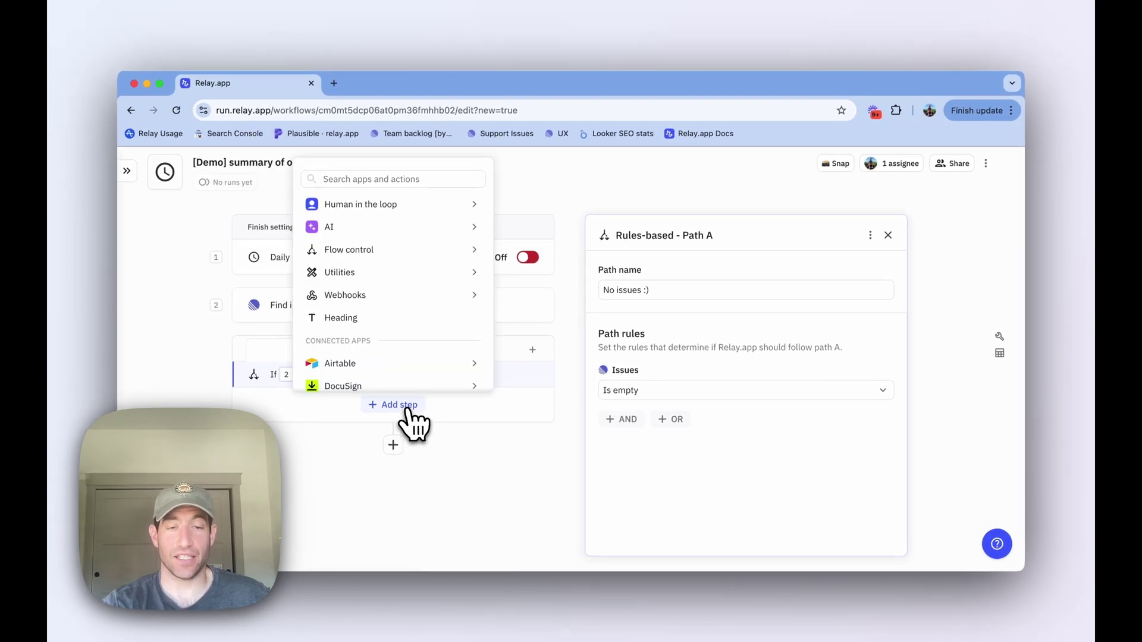
{"action": "type", "text": "send sla"}
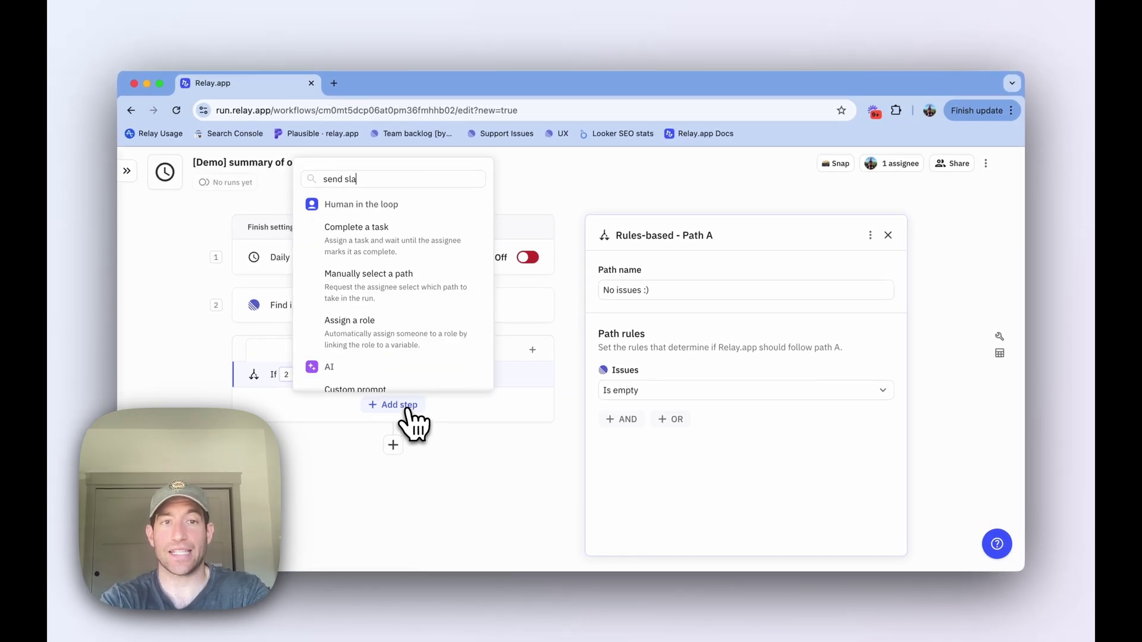
{"action": "type", "text": "ck"}
{"action": "left_click", "coordinate": [381, 258]}
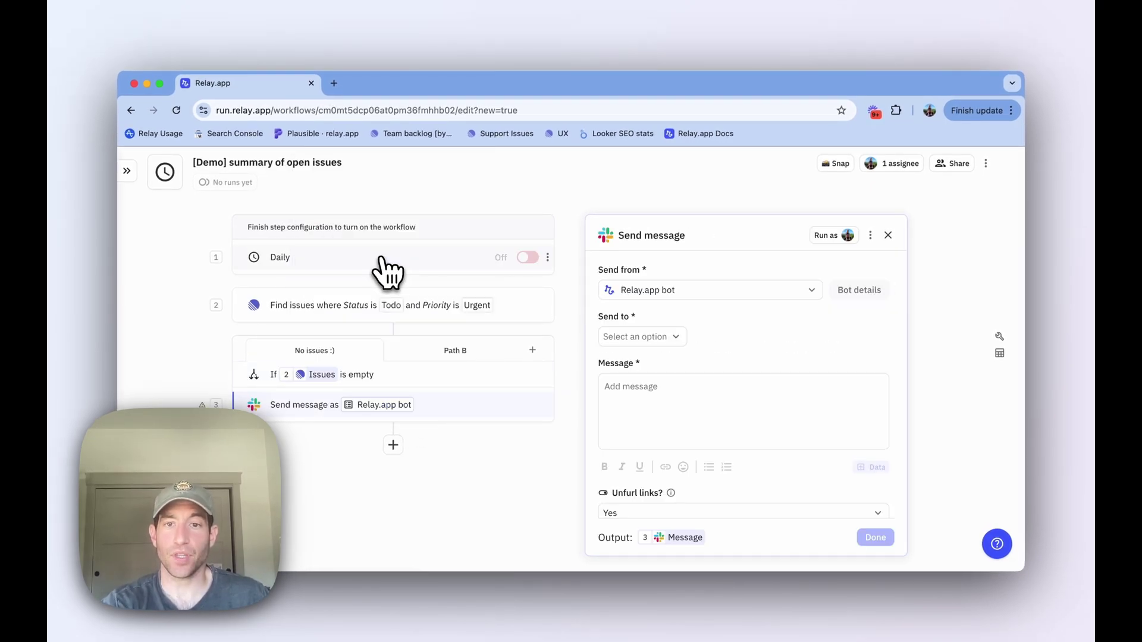
{"action": "left_click", "coordinate": [636, 337]}
{"action": "left_click", "coordinate": [622, 364]}
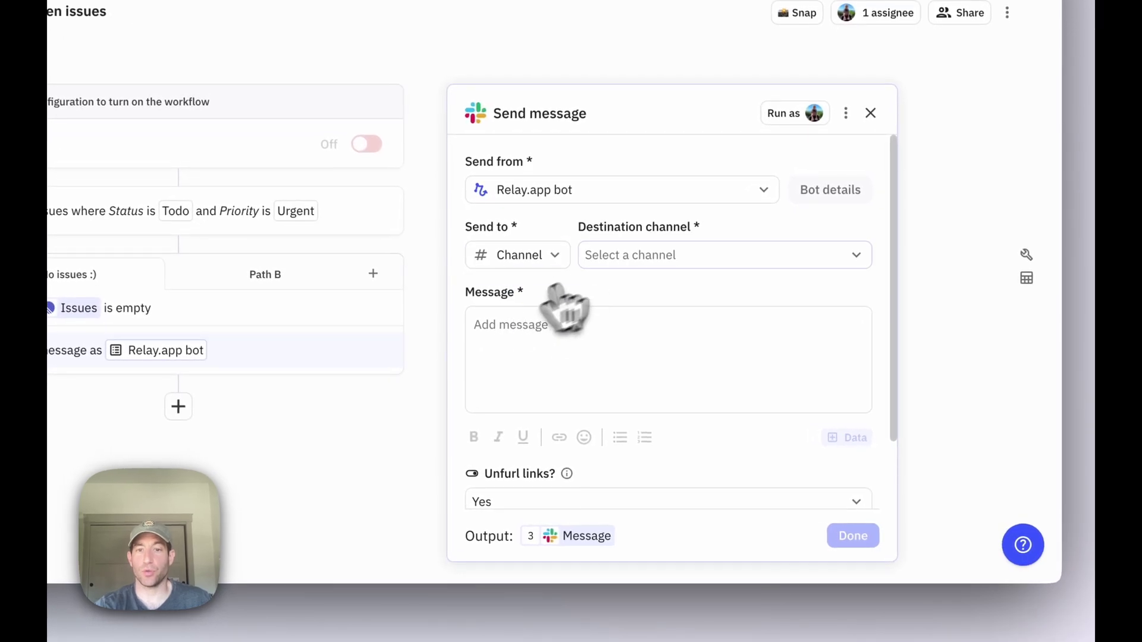
{"action": "left_click", "coordinate": [657, 256]}
{"action": "type", "text": "custo"}
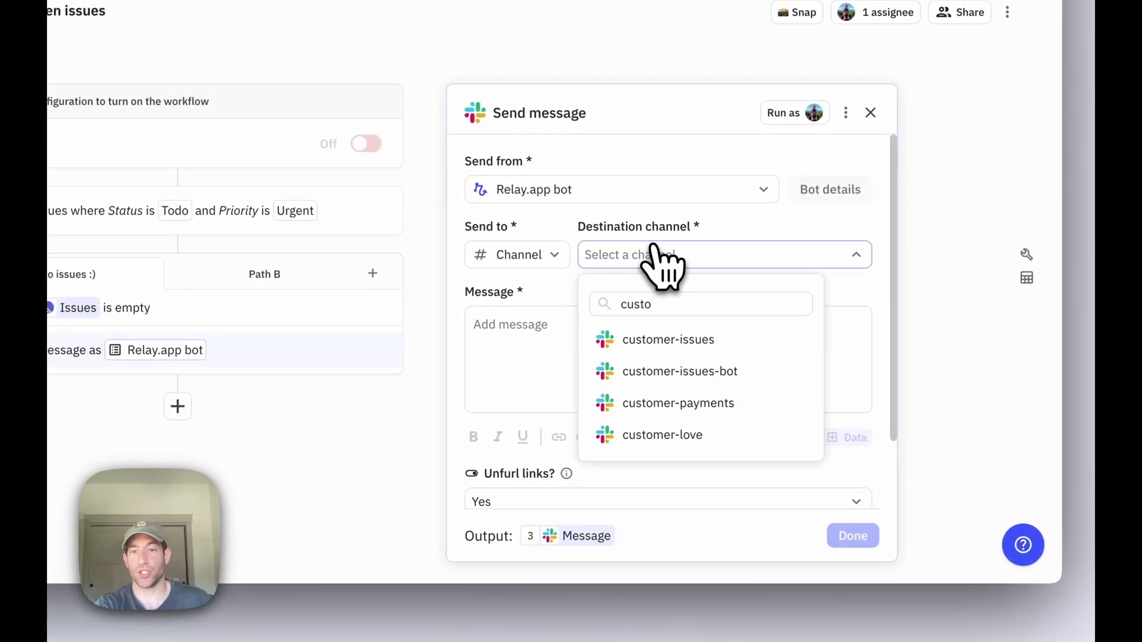
{"action": "left_click", "coordinate": [647, 337]}
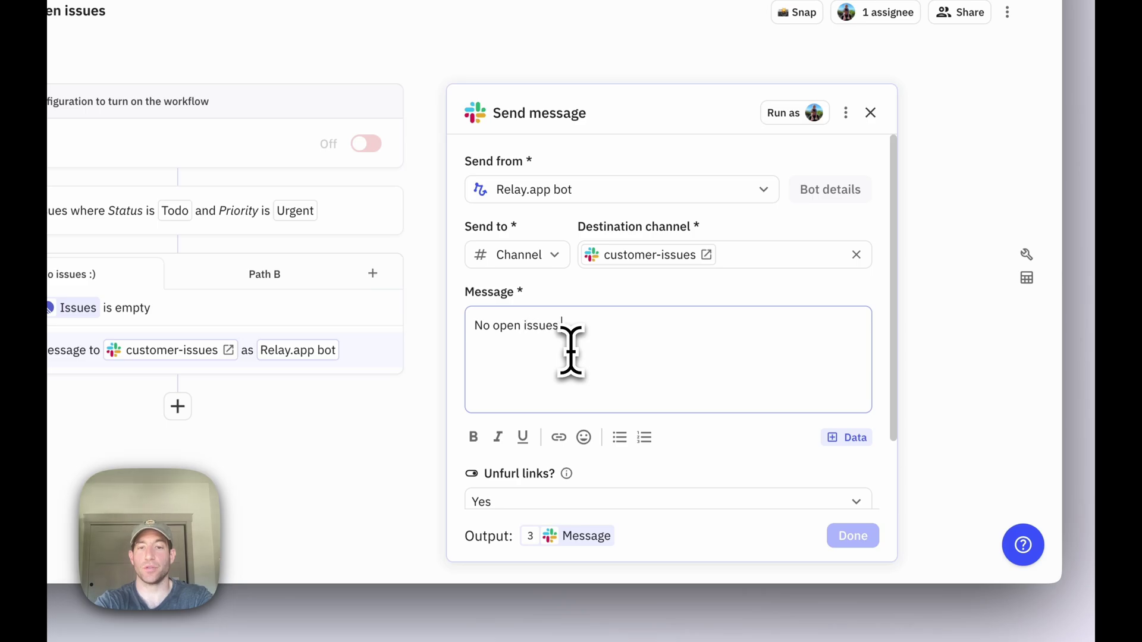
{"action": "type", "text": "today, woohoo!"}
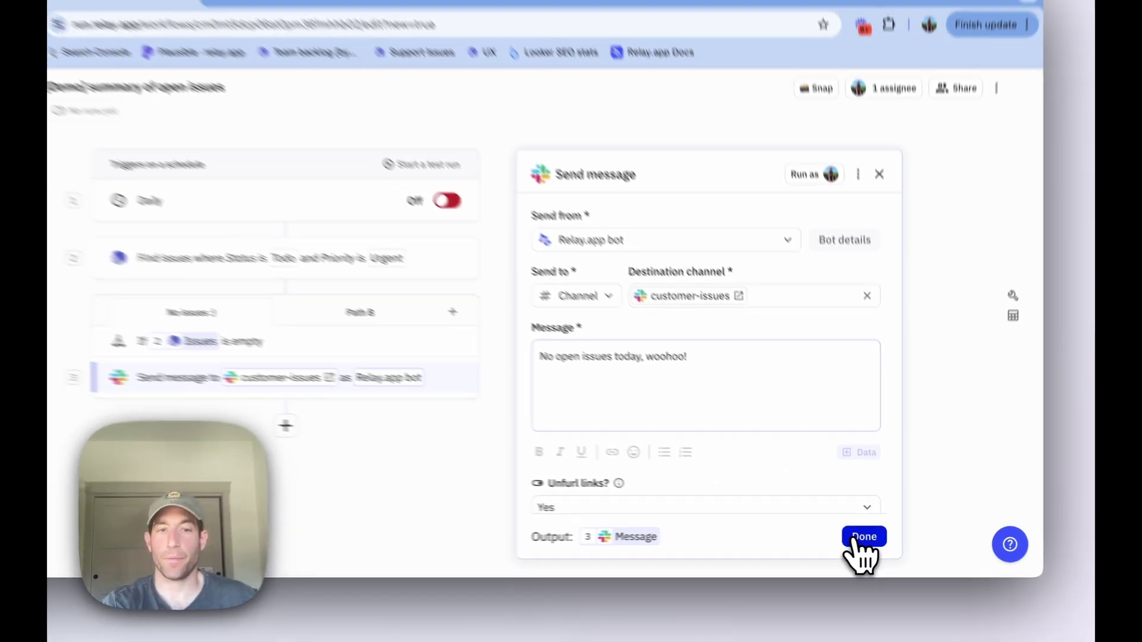
{"action": "left_click", "coordinate": [851, 536]}
{"action": "left_click", "coordinate": [613, 351]}
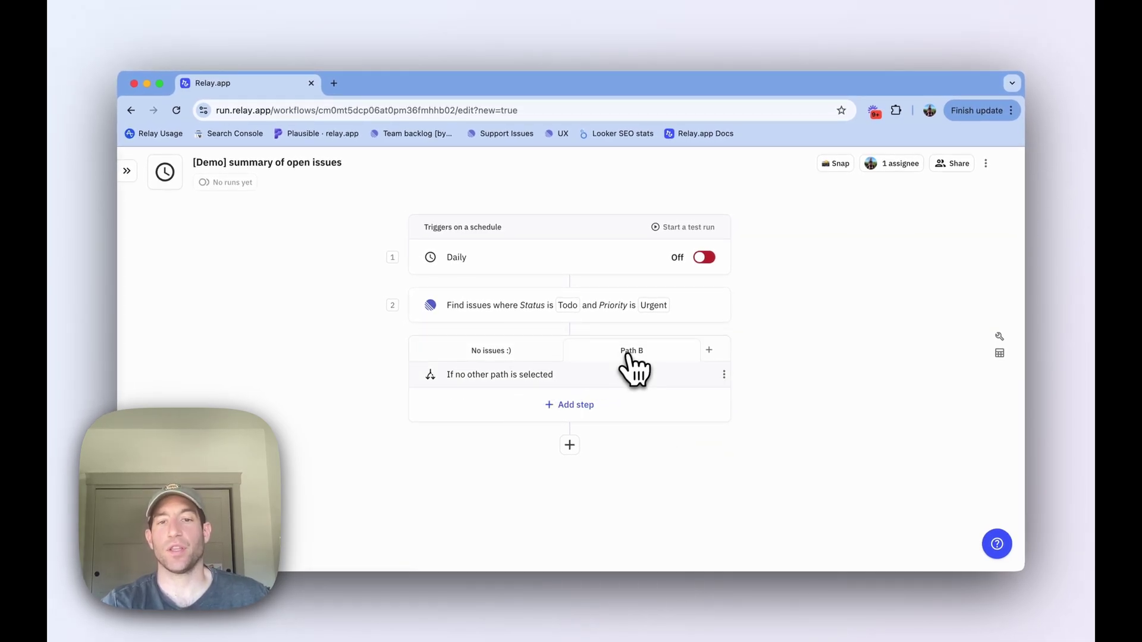
Rename Path B to 'Open issues'.
{"action": "left_click", "coordinate": [604, 384]}
{"action": "left_click", "coordinate": [637, 289]}
{"action": "type", "text": "Open i"}
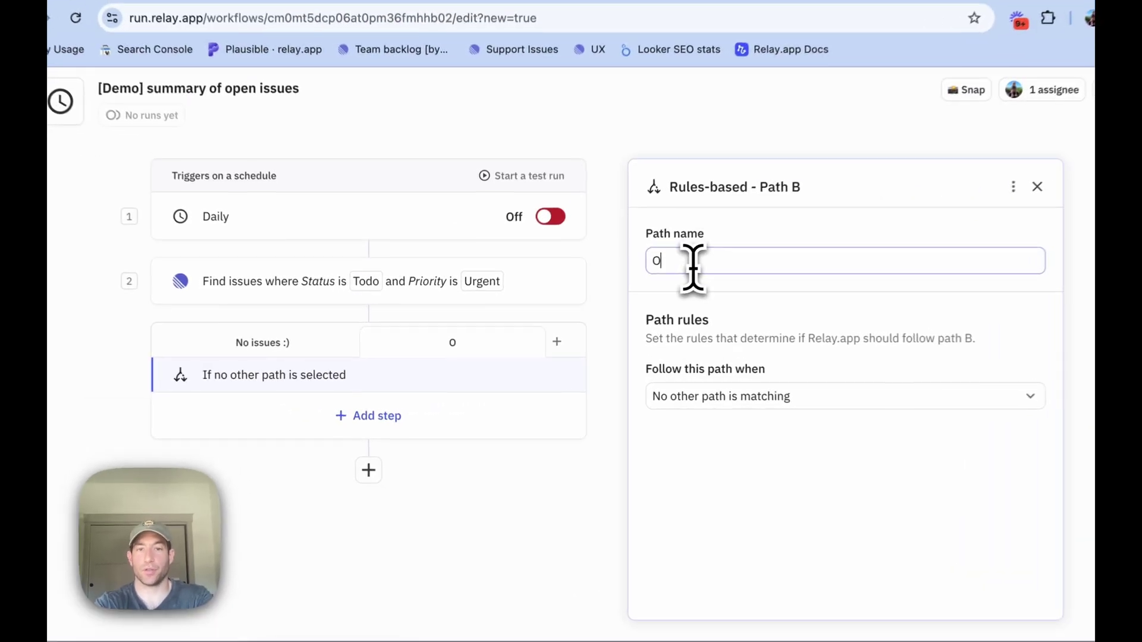
{"action": "type", "text": "ssues"}
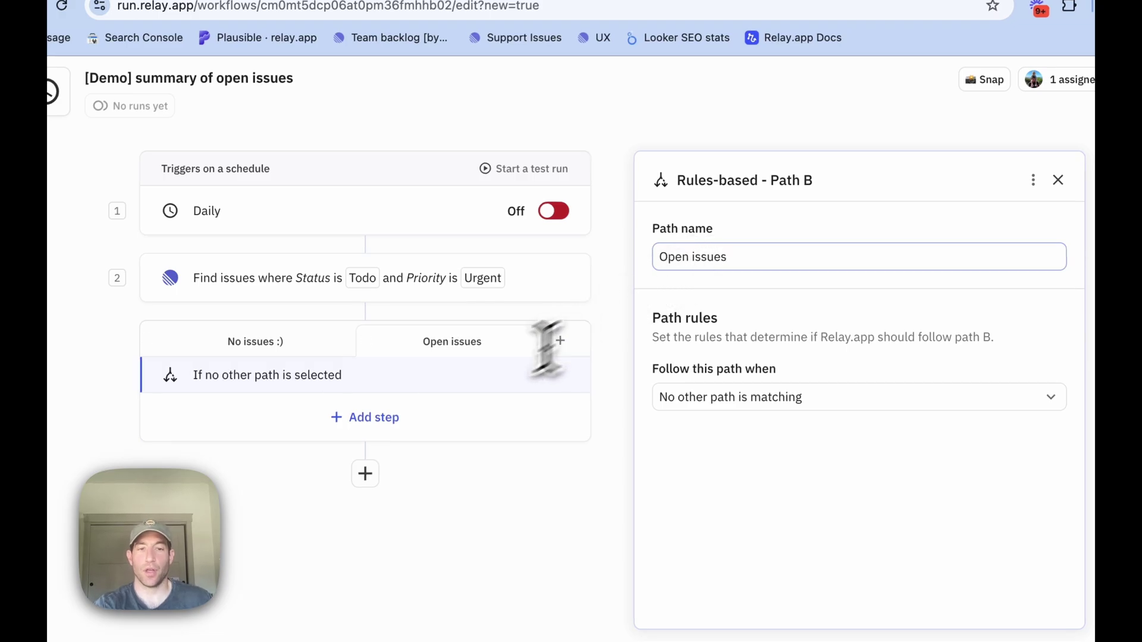
Add a Slack message to customer-issues beginning 'Here is a list of open' urgent issues.
{"action": "left_click", "coordinate": [374, 417]}
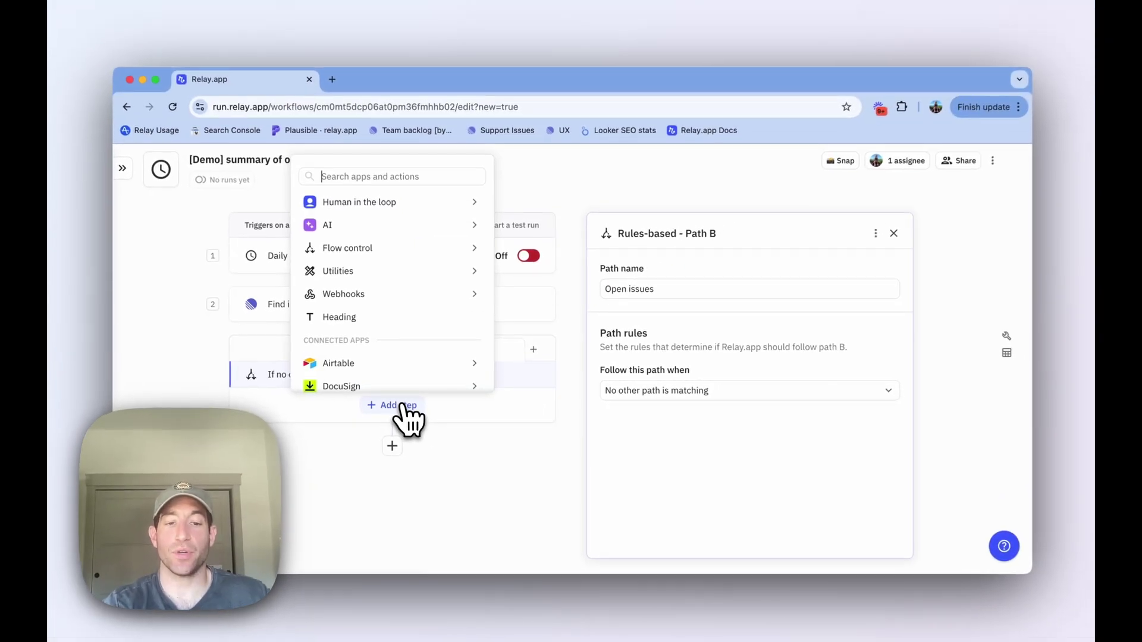
{"action": "type", "text": "slack"}
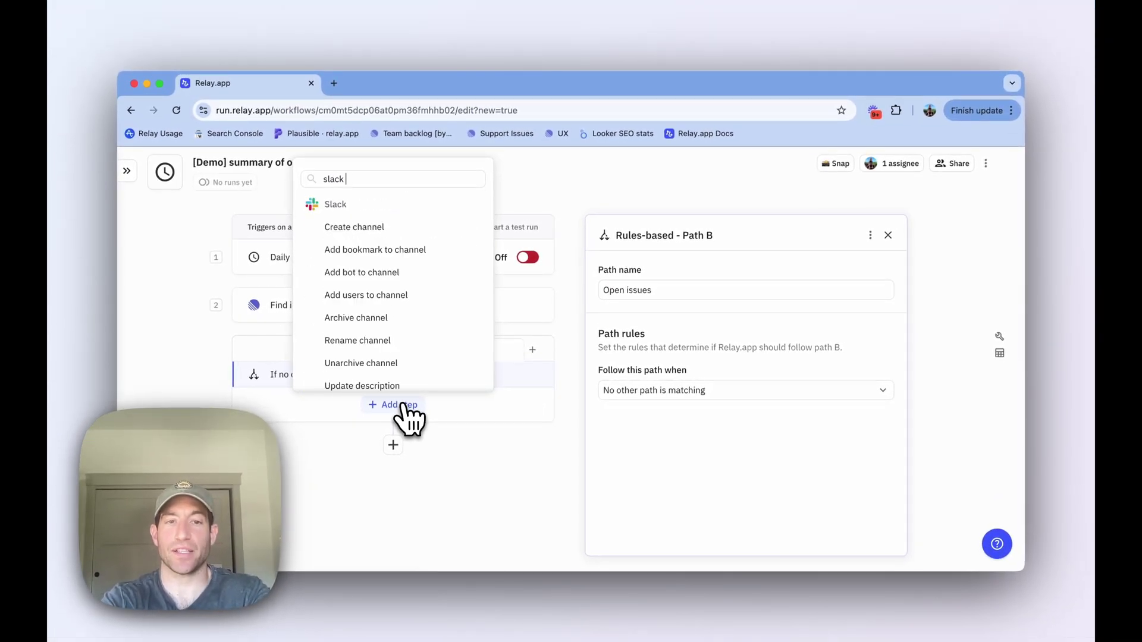
{"action": "type", "text": " send"}
{"action": "left_click", "coordinate": [397, 262]}
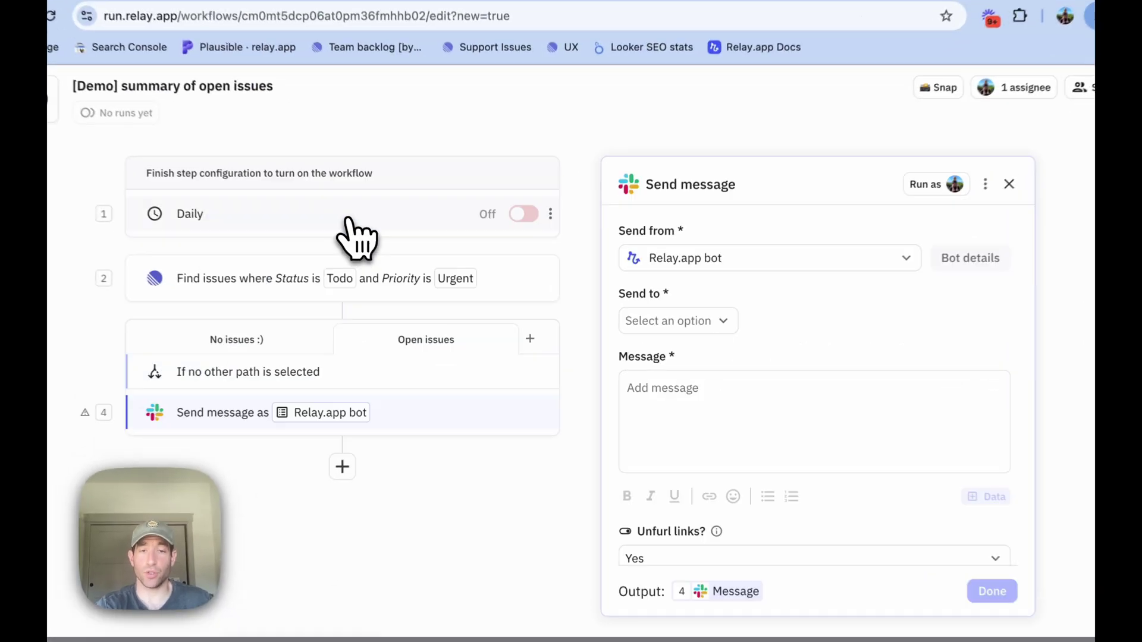
{"action": "left_click", "coordinate": [690, 318]}
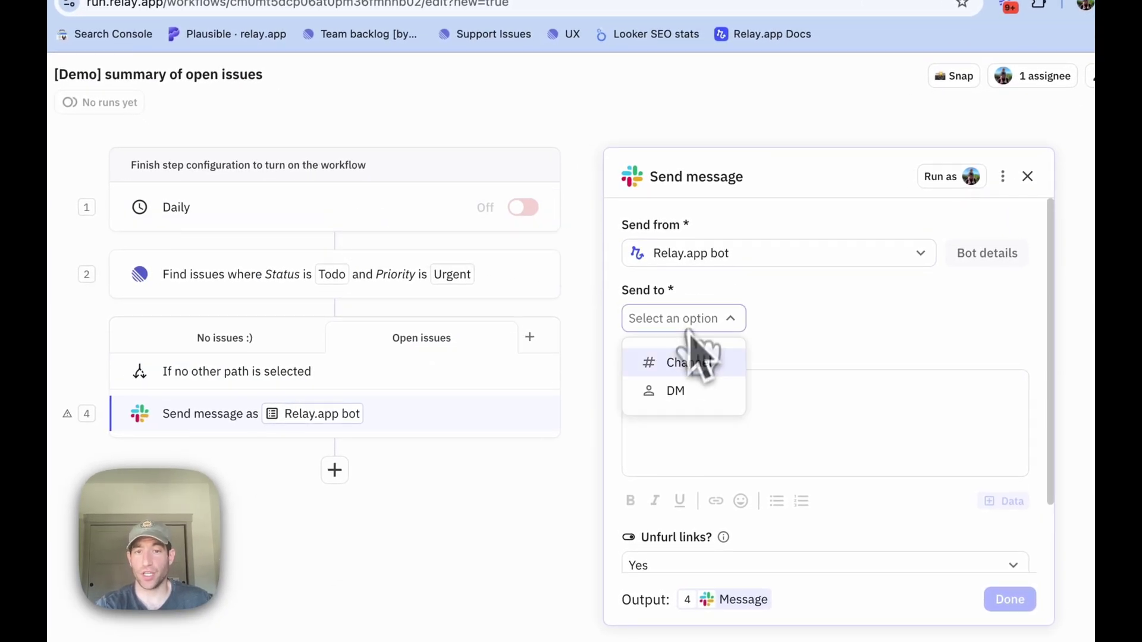
{"action": "left_click", "coordinate": [680, 359]}
{"action": "left_click", "coordinate": [776, 320]}
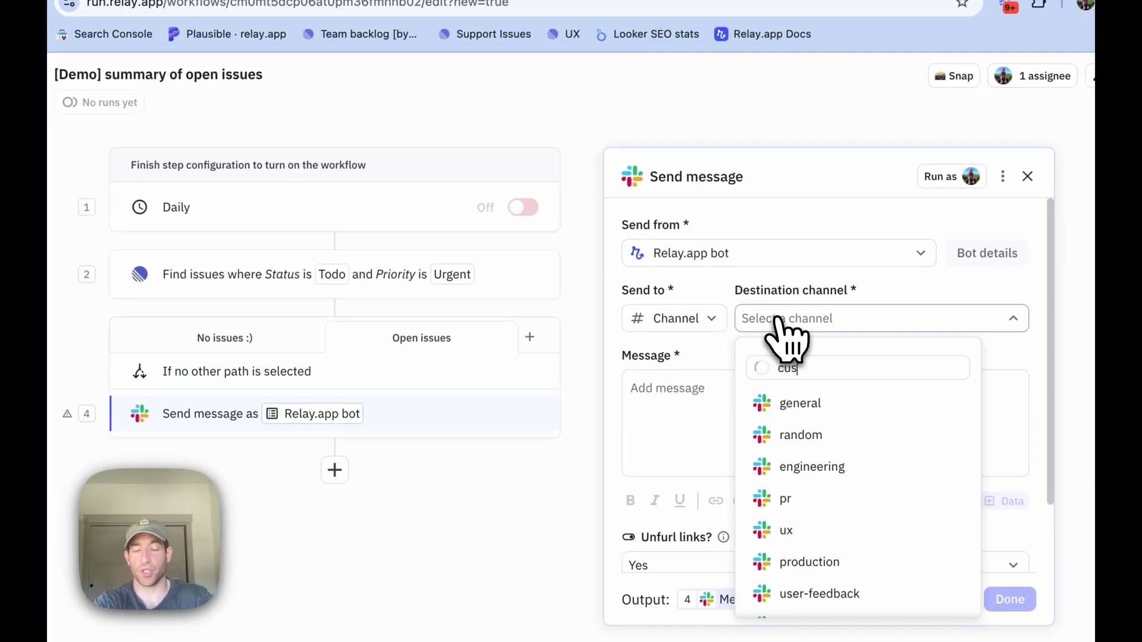
{"action": "key", "text": "Return"}
{"action": "left_click", "coordinate": [727, 390]}
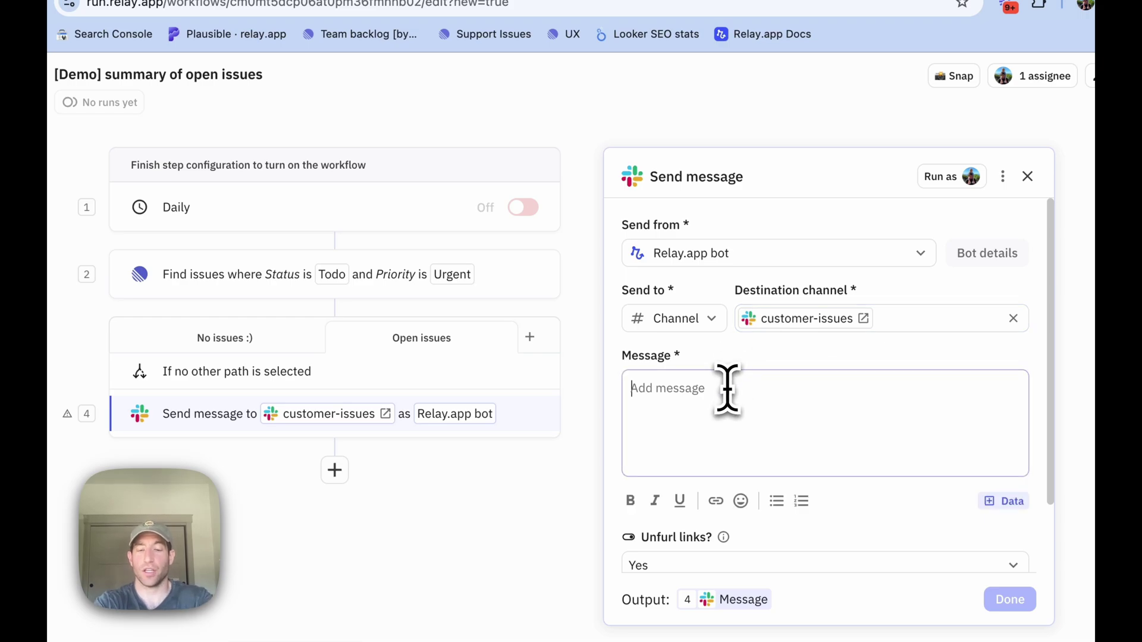
{"action": "type", "text": "Here is a list of o"}
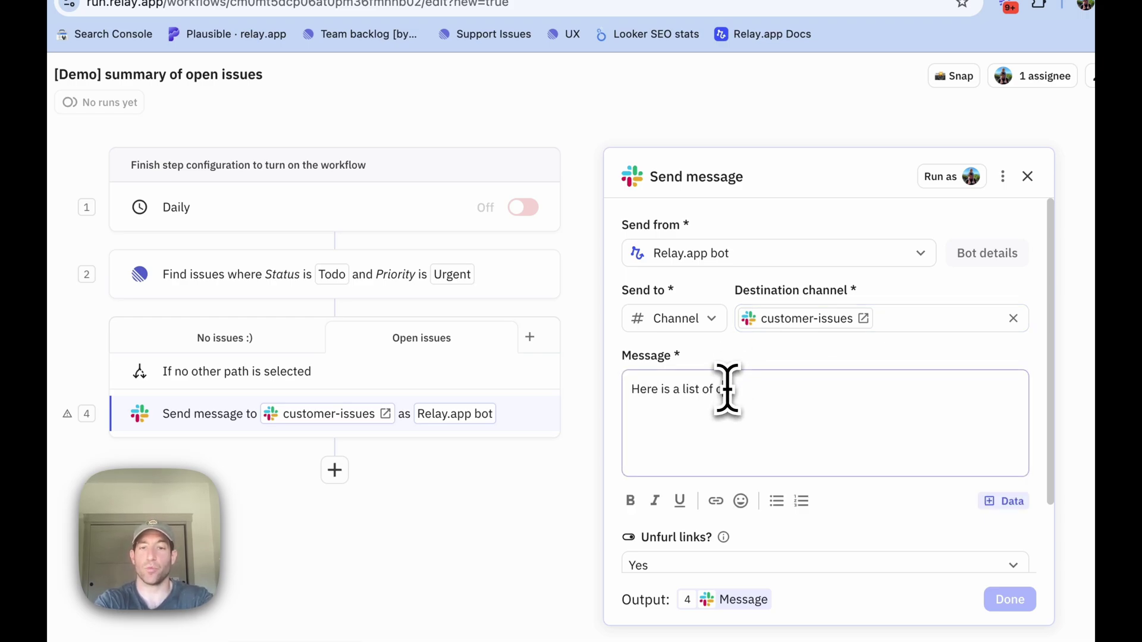
{"action": "type", "text": "pen"}
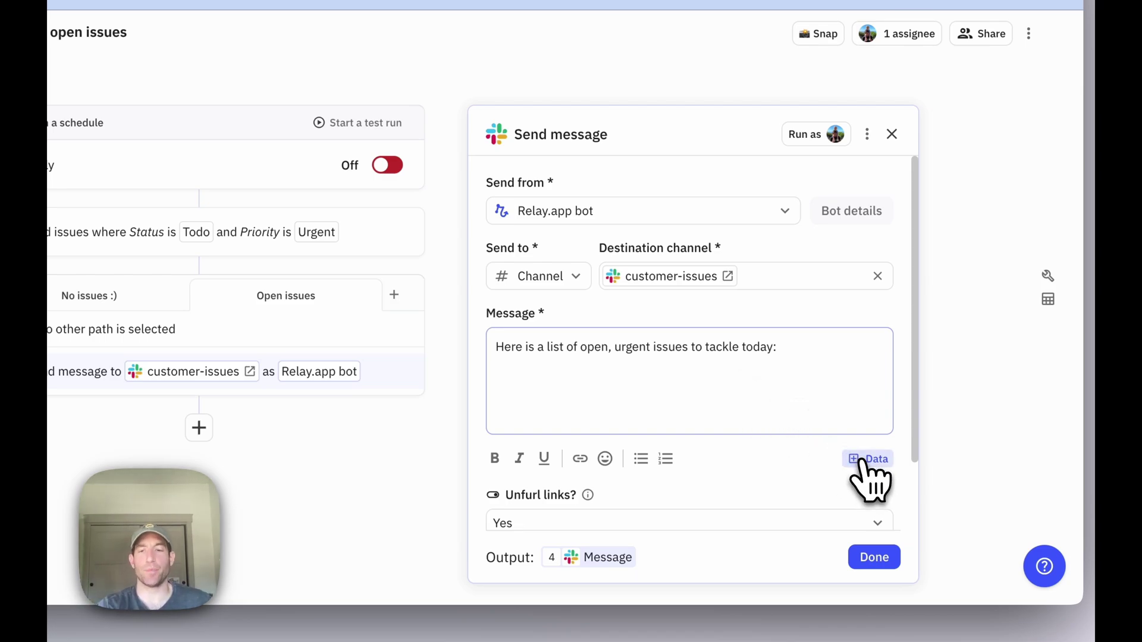
Unroll the Issues list into the message as a numbered list.
{"action": "left_click", "coordinate": [862, 460]}
{"action": "left_click", "coordinate": [823, 388]}
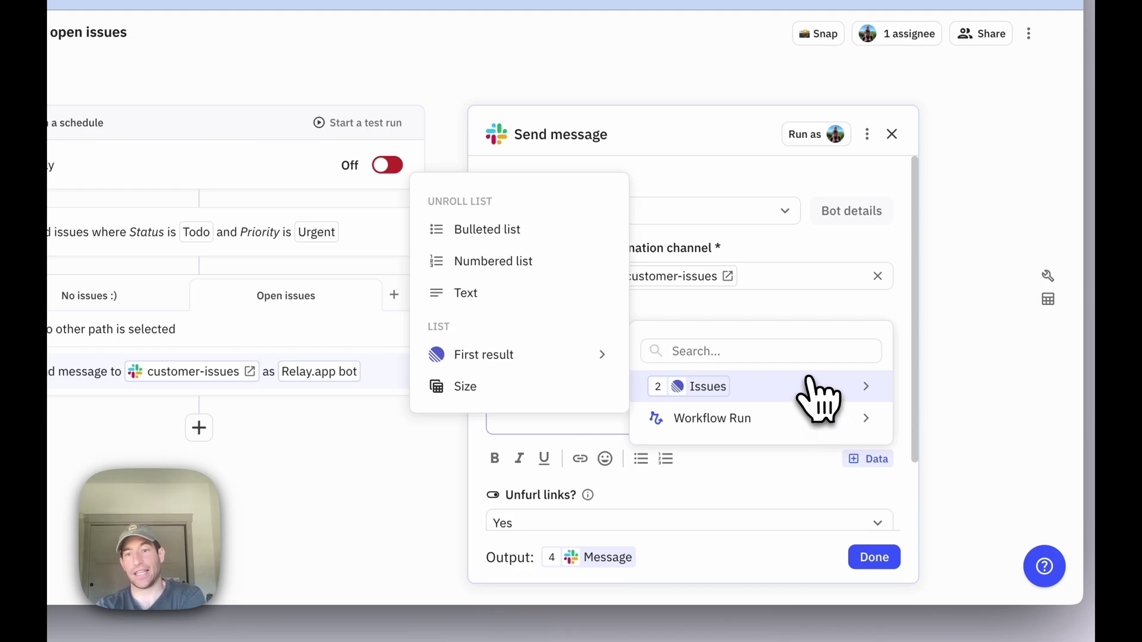
{"action": "left_click", "coordinate": [533, 262]}
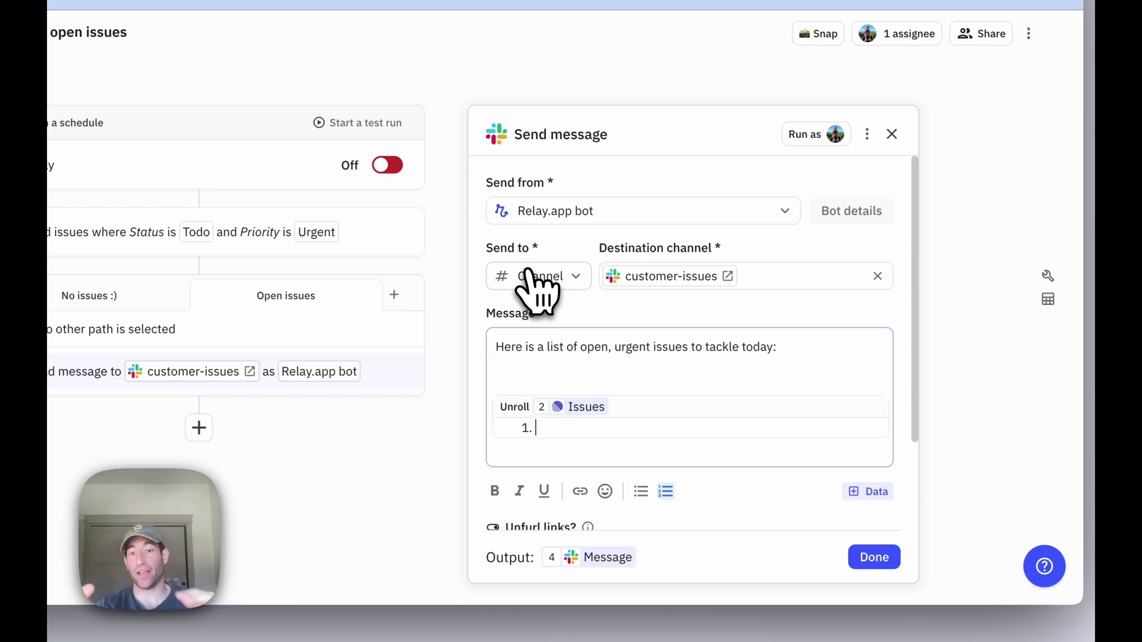
{"action": "type", "text": "@tie"}
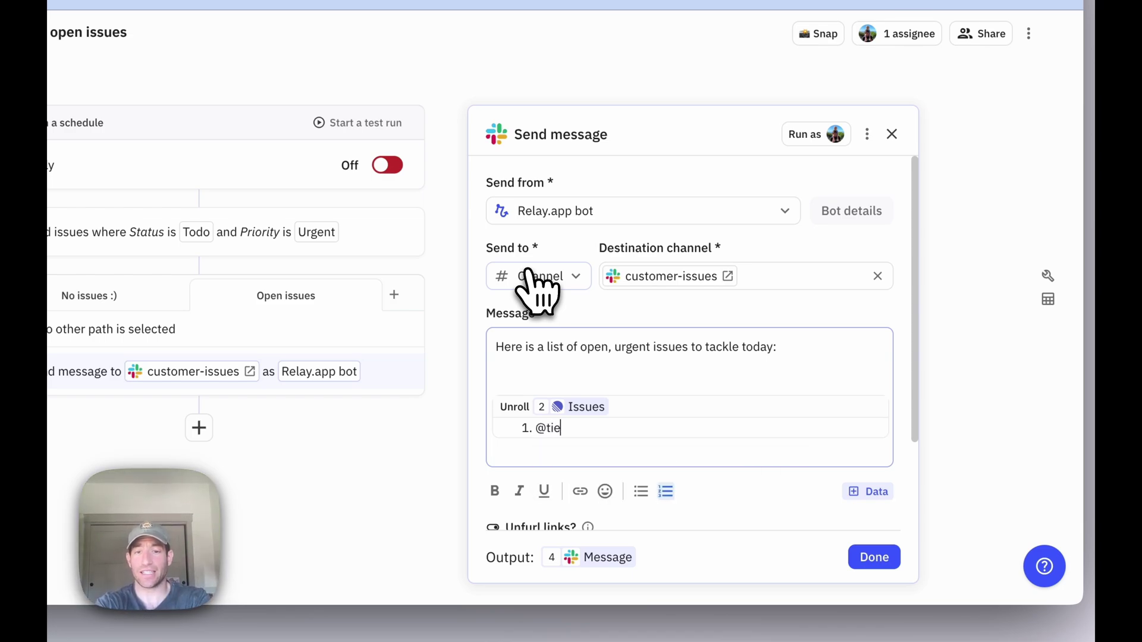
{"action": "key", "text": "BackSpace"}
{"action": "type", "text": "ff"}
{"action": "key", "text": "BackSpace"}
{"action": "key", "text": "BackSpace"}
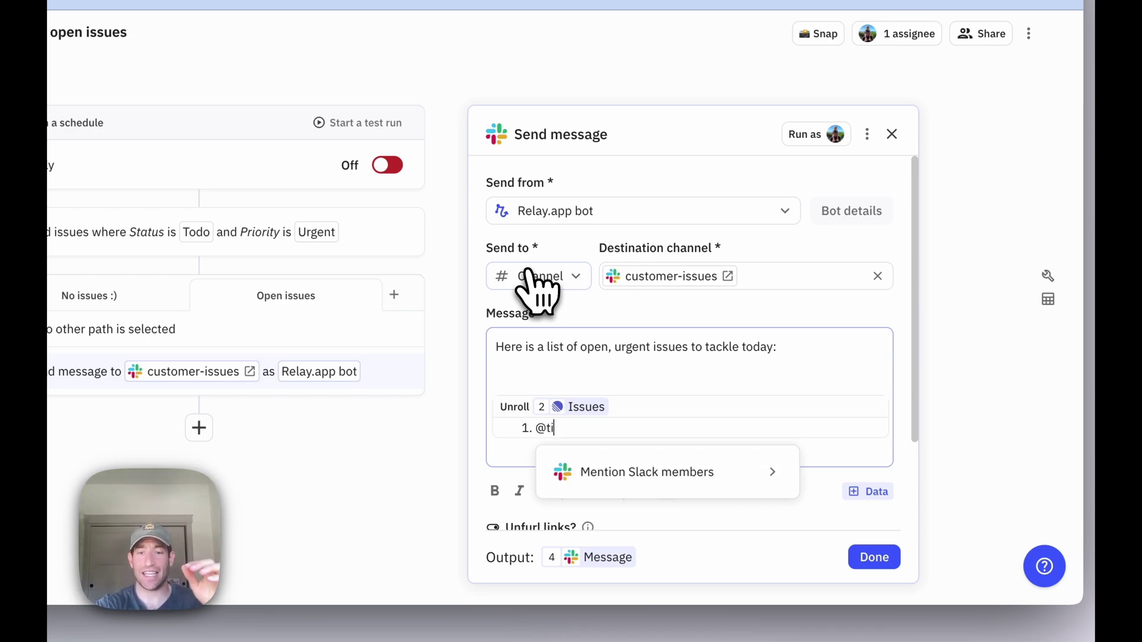
{"action": "key", "text": "BackSpace"}
{"action": "key", "text": "BackSpace"}
{"action": "key", "text": "BackSpace"}
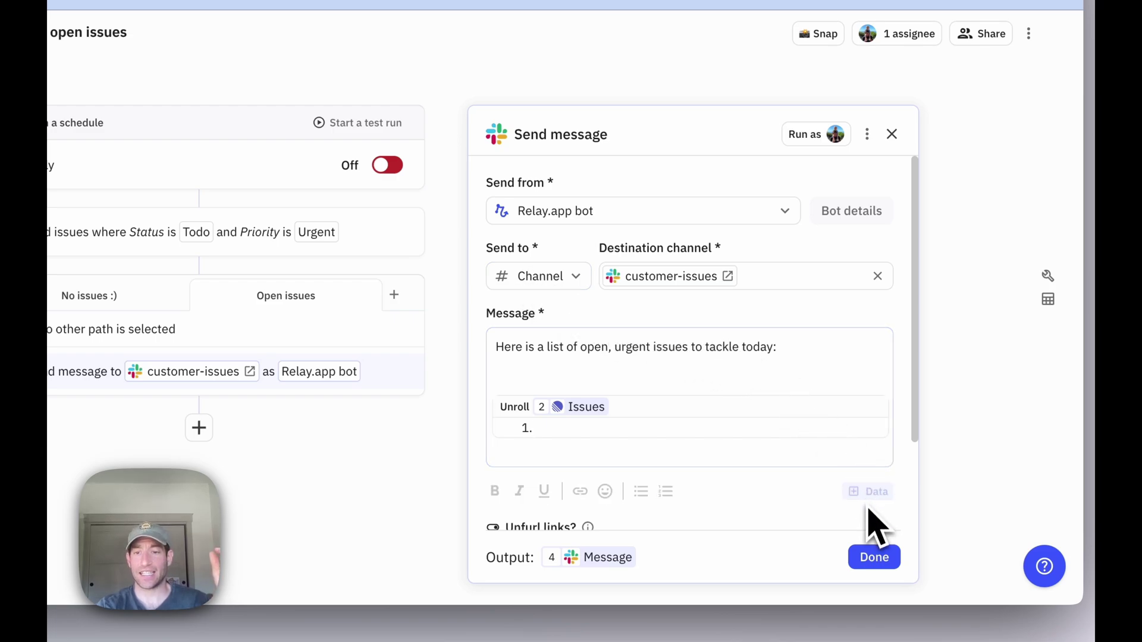
Fill each list item with Issue Title - Assignee Email - Issue URL.
{"action": "left_click", "coordinate": [769, 449]}
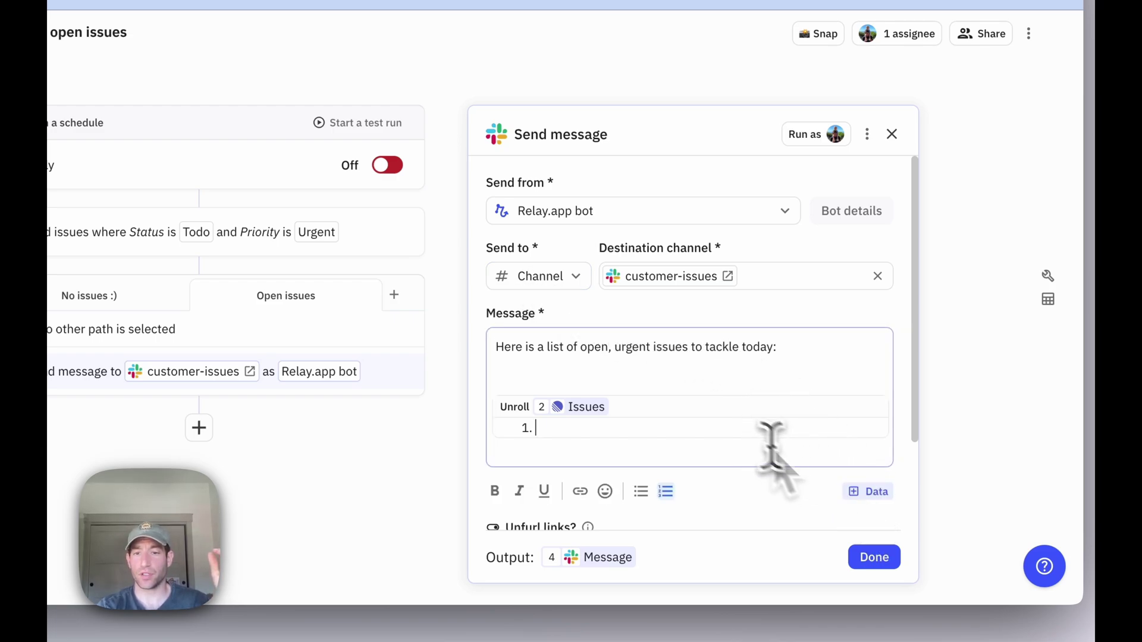
{"action": "left_click", "coordinate": [868, 493]}
{"action": "left_click", "coordinate": [485, 225]}
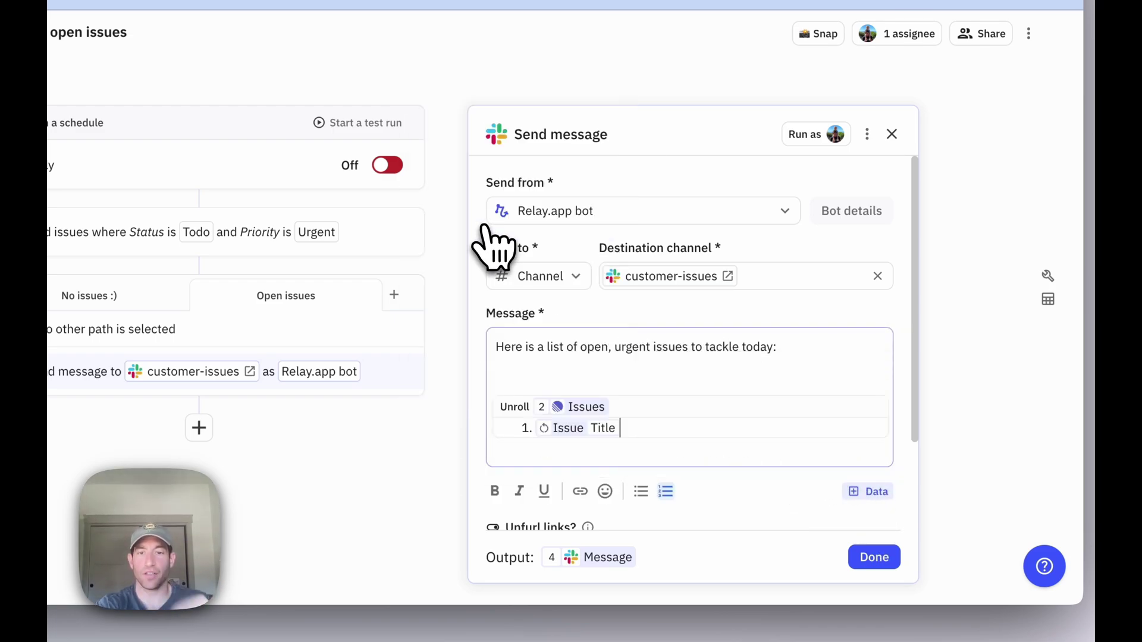
{"action": "left_click", "coordinate": [868, 492]}
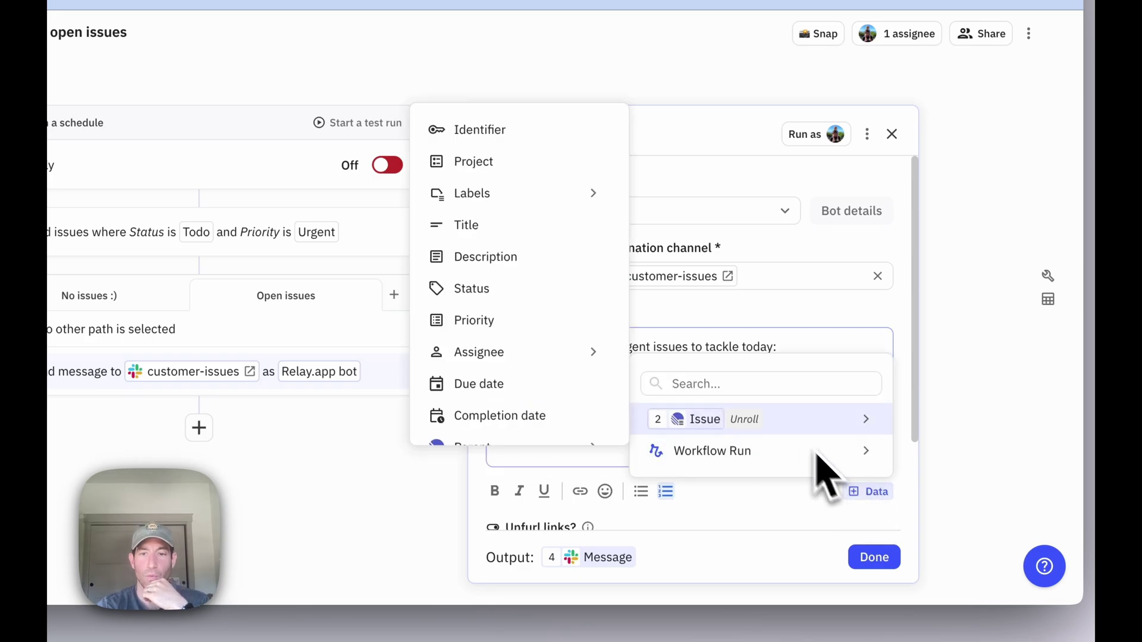
{"action": "mouse_move", "coordinate": [538, 355]}
{"action": "left_click", "coordinate": [652, 413]}
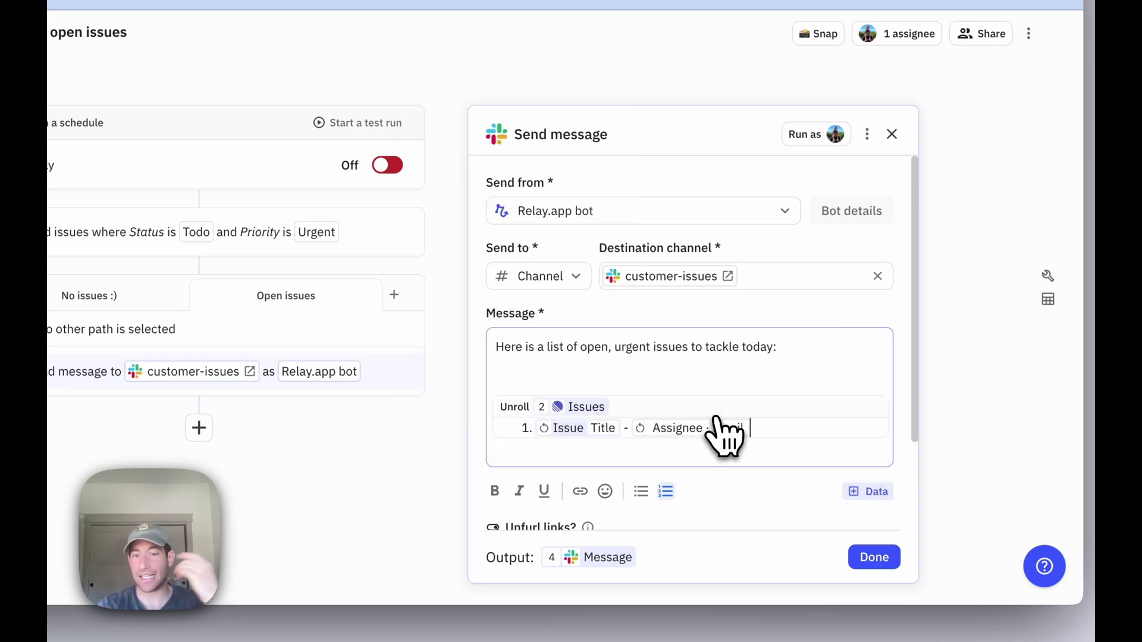
{"action": "scroll", "coordinate": [715, 418], "scroll_direction": "down", "scroll_amount": 2}
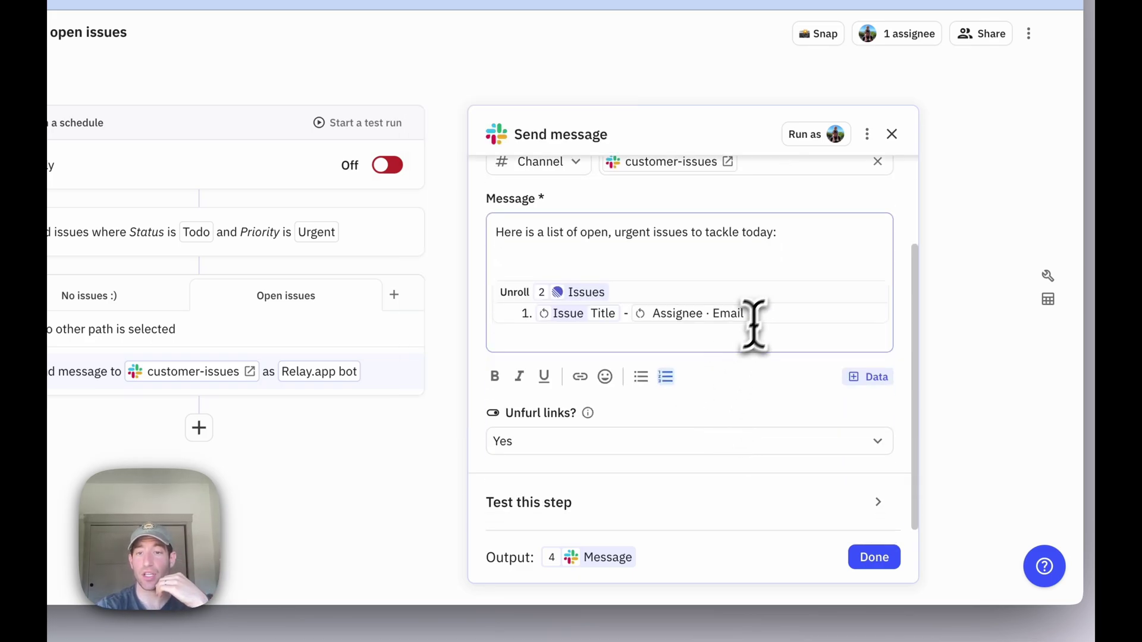
{"action": "left_click", "coordinate": [869, 377]}
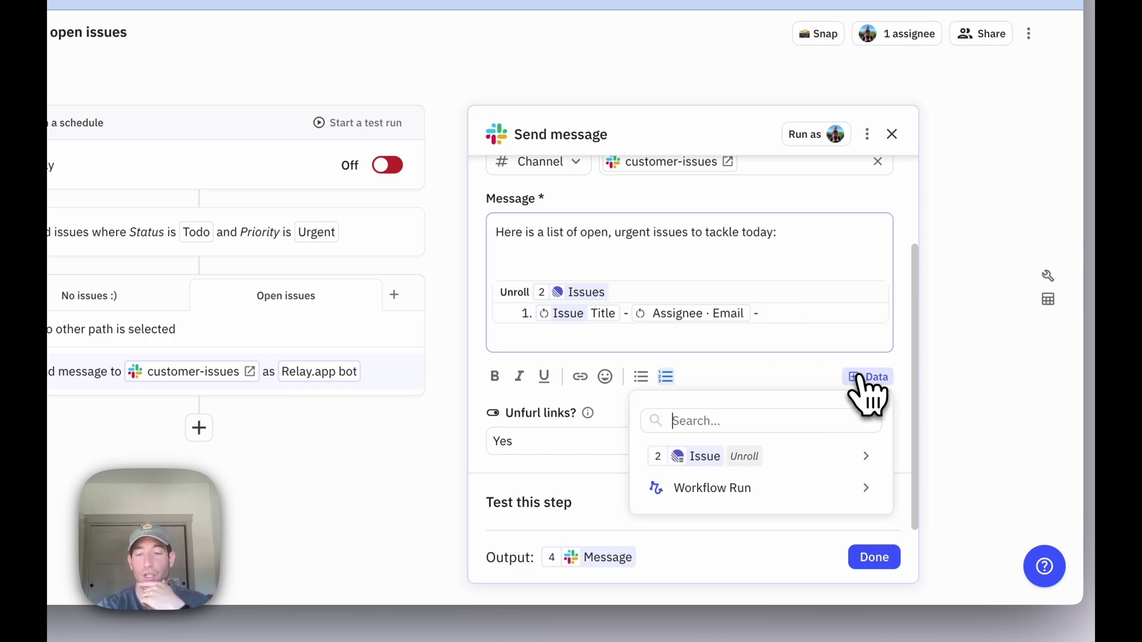
{"action": "mouse_move", "coordinate": [784, 457]}
{"action": "scroll", "coordinate": [462, 403], "scroll_direction": "down", "scroll_amount": 3}
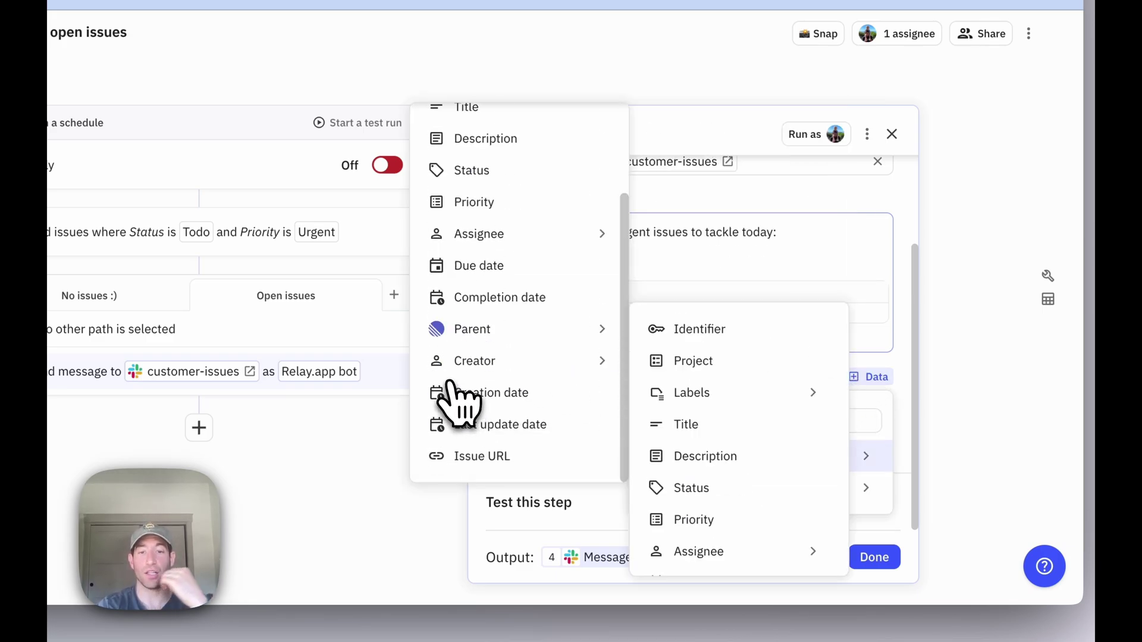
{"action": "left_click", "coordinate": [471, 458]}
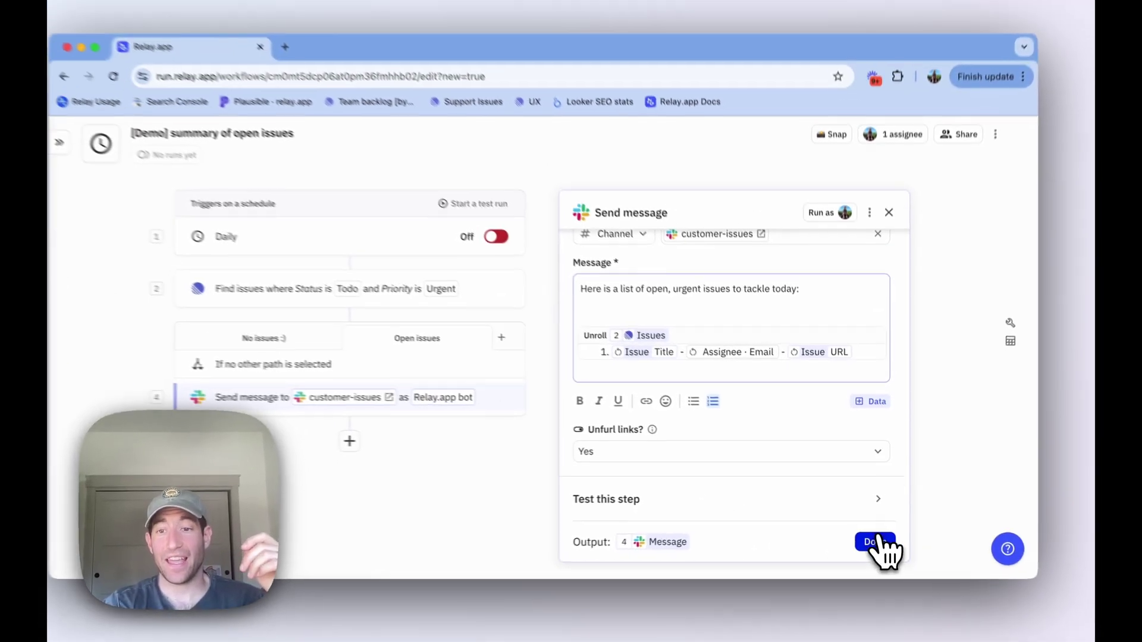
{"action": "left_click", "coordinate": [874, 557]}
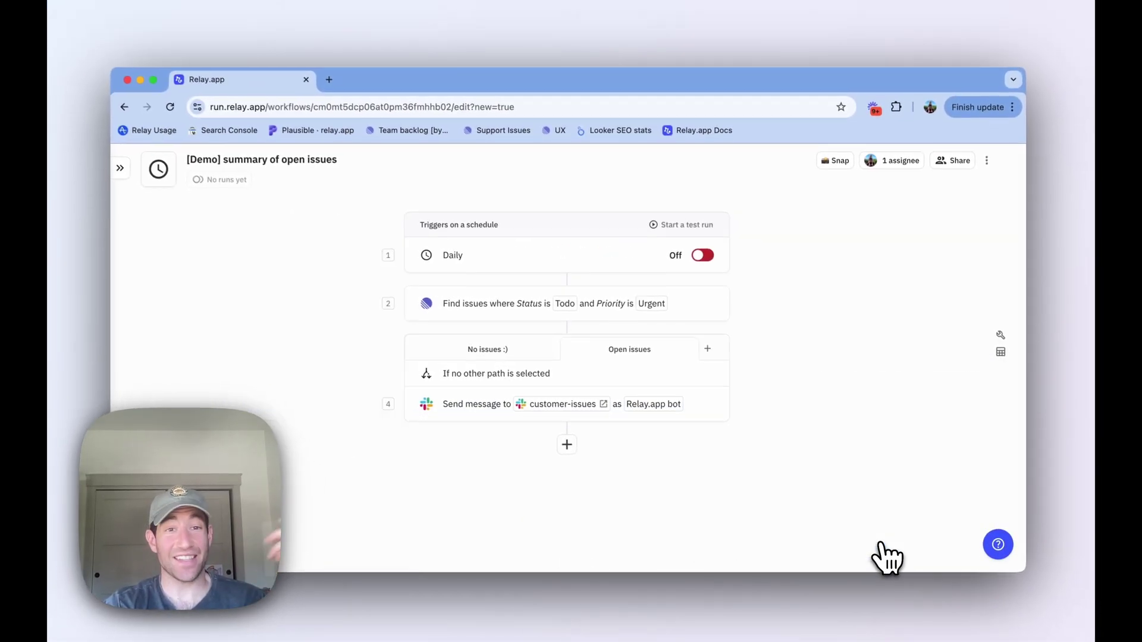
{"action": "left_click", "coordinate": [504, 263]}
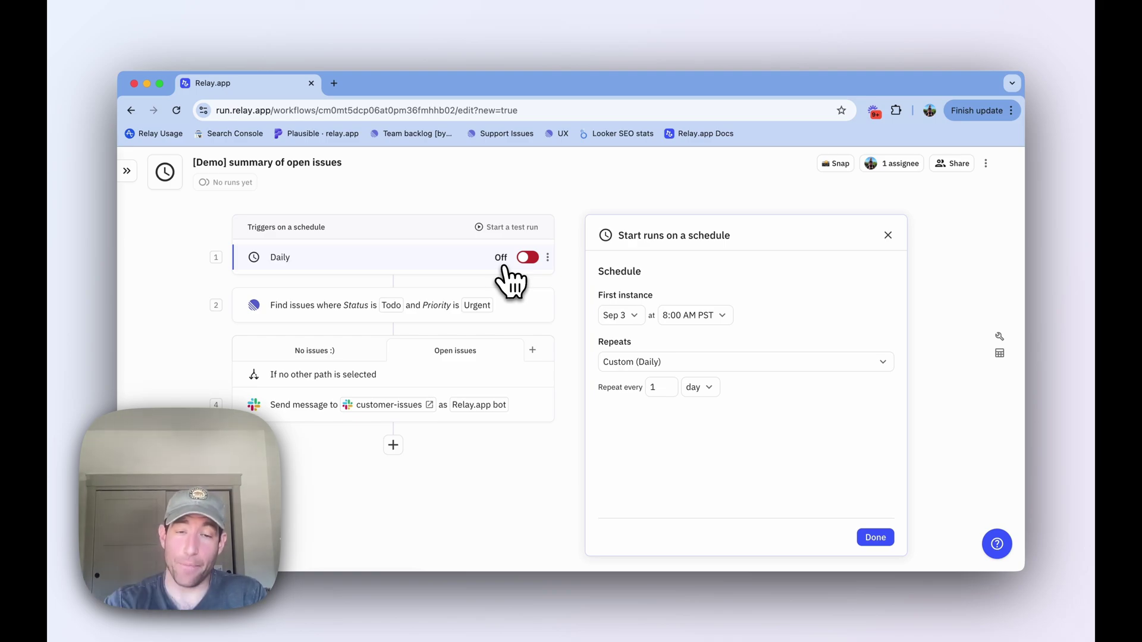
{"action": "left_click", "coordinate": [361, 308]}
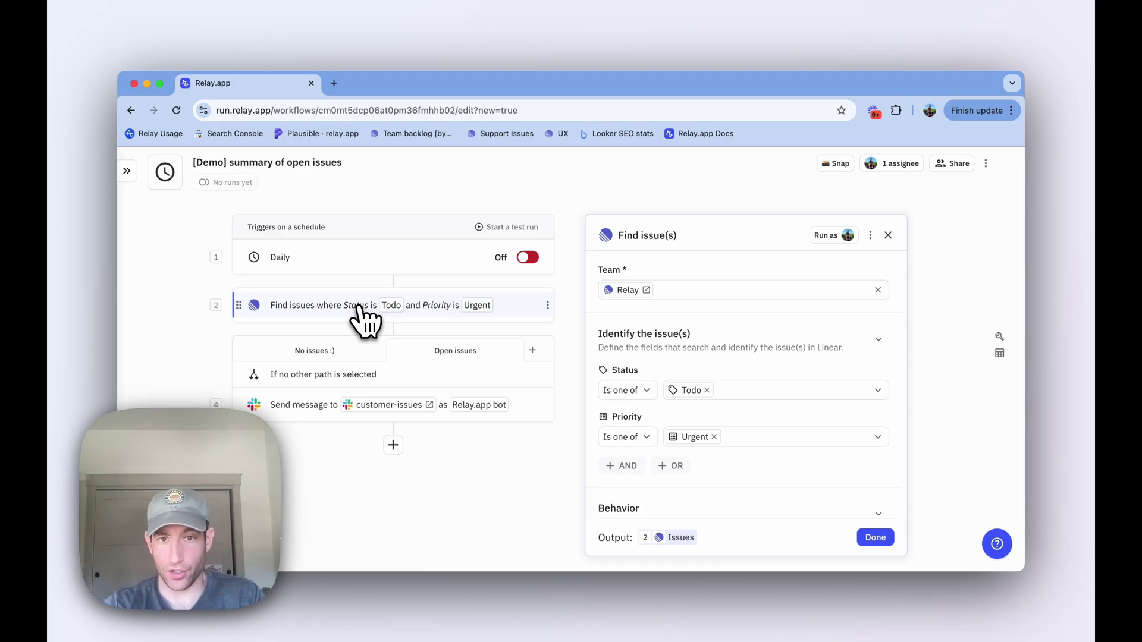
{"action": "scroll", "coordinate": [631, 382], "scroll_direction": "down", "scroll_amount": 5}
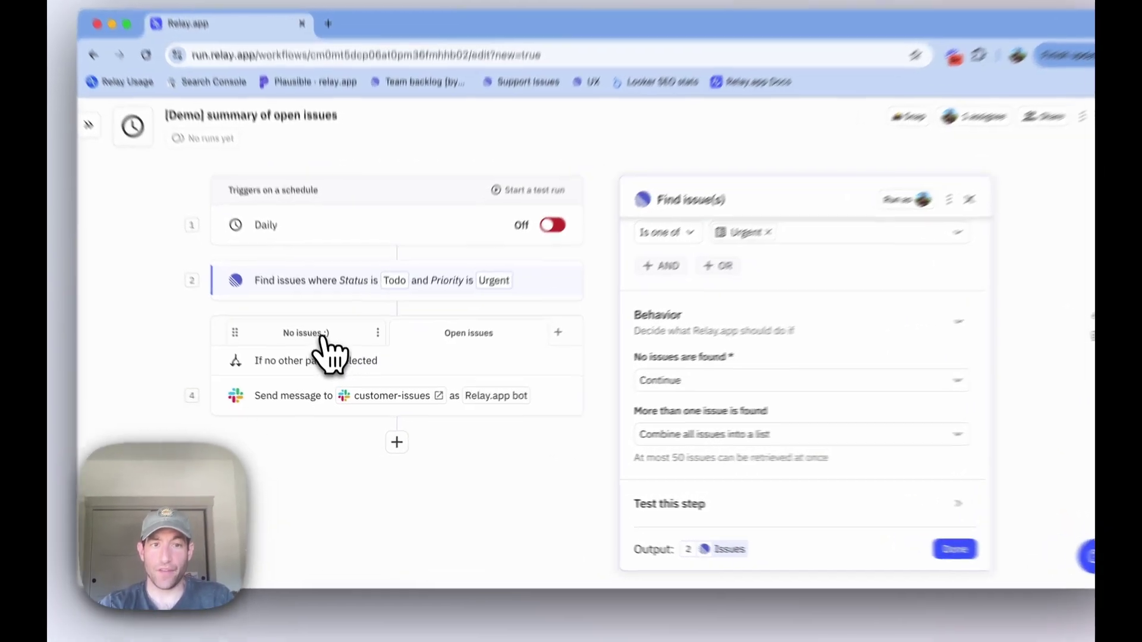
{"action": "left_click", "coordinate": [314, 351]}
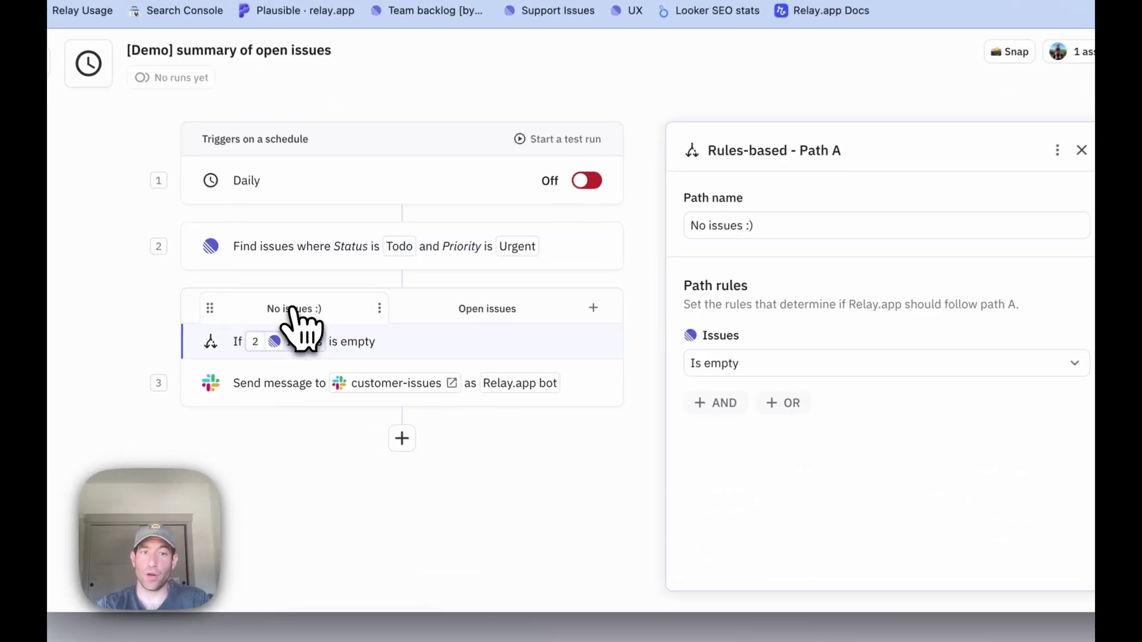
{"action": "left_click", "coordinate": [286, 386]}
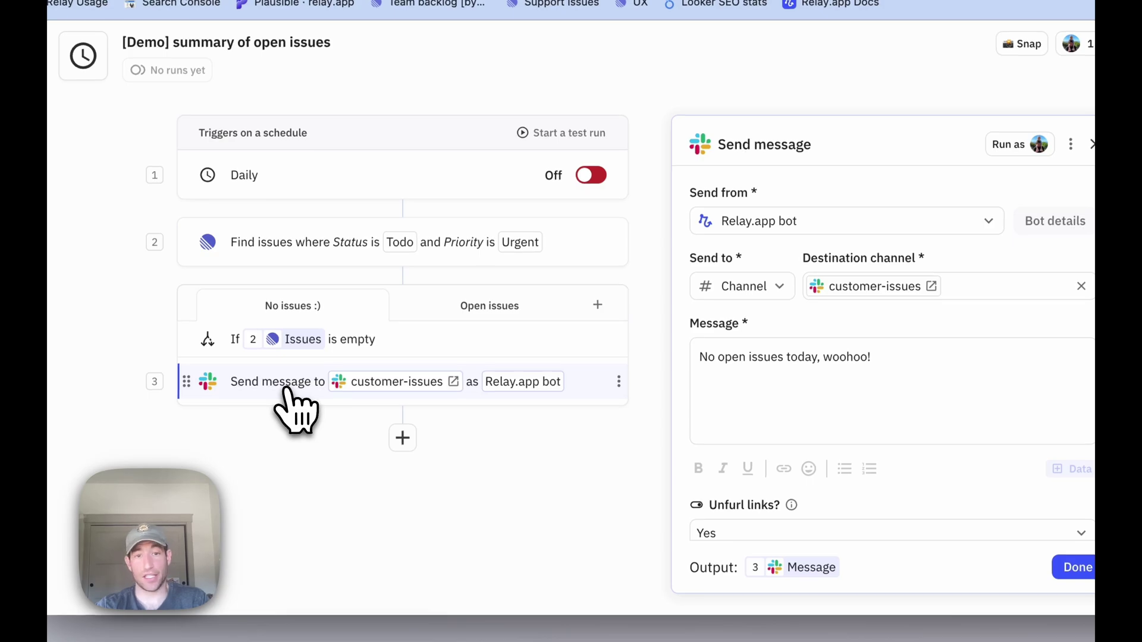
{"action": "left_click", "coordinate": [474, 311]}
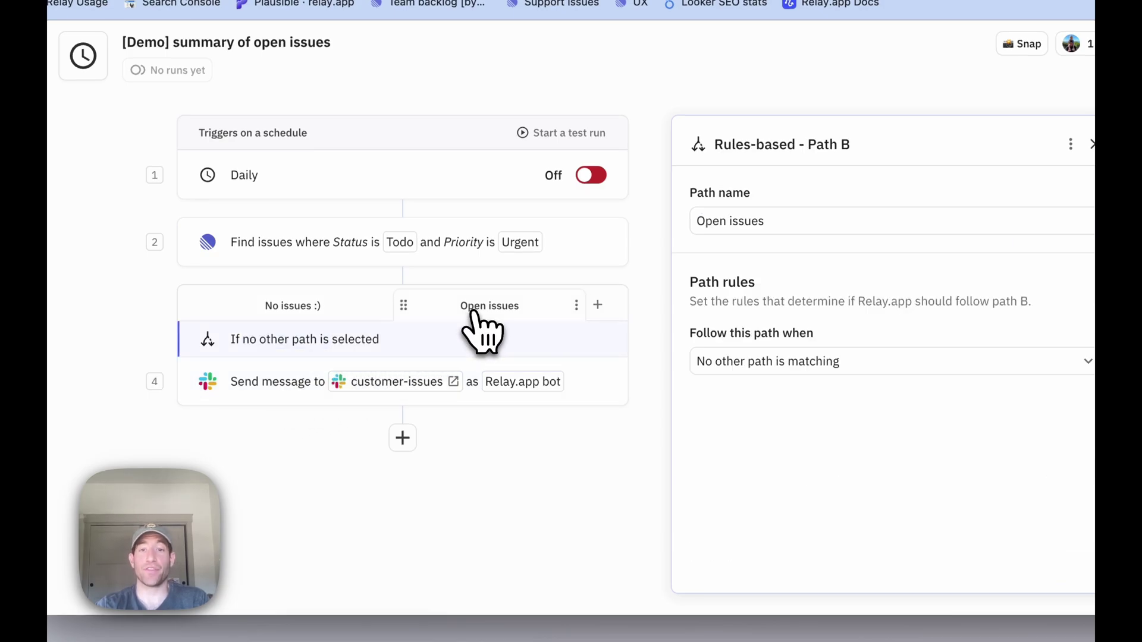
{"action": "left_click", "coordinate": [321, 384]}
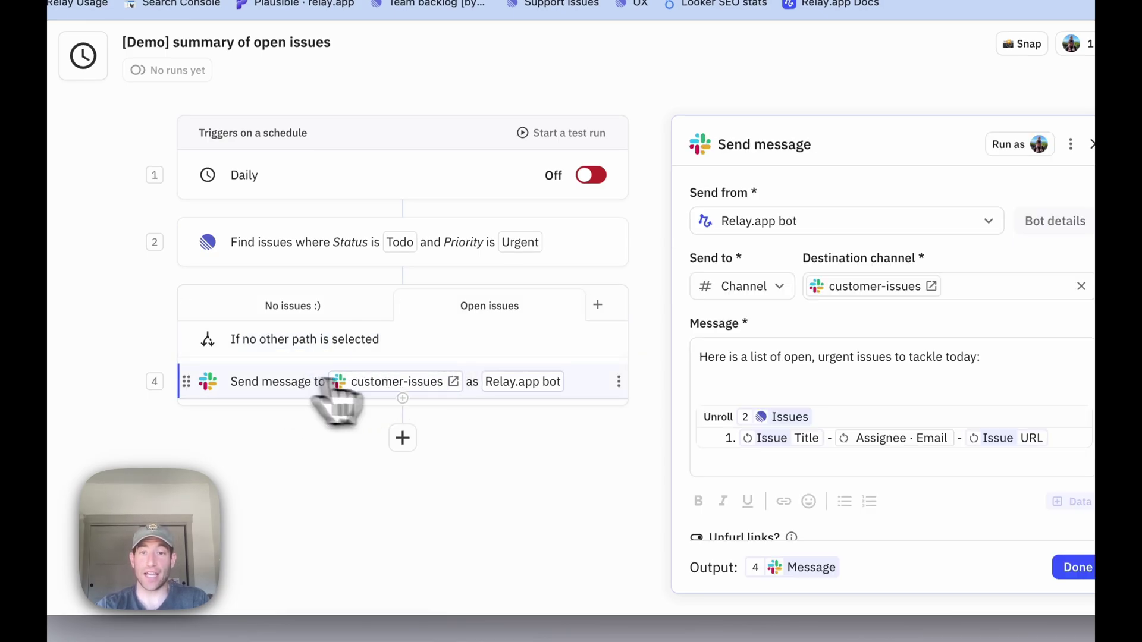
{"action": "scroll", "coordinate": [735, 428], "scroll_direction": "down", "scroll_amount": 2}
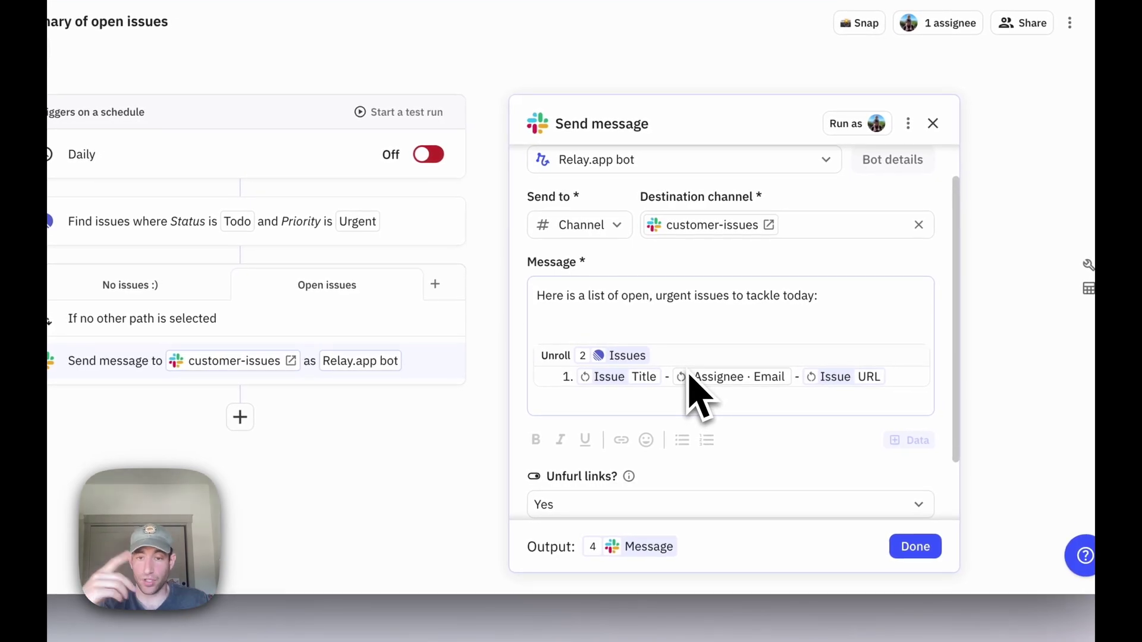